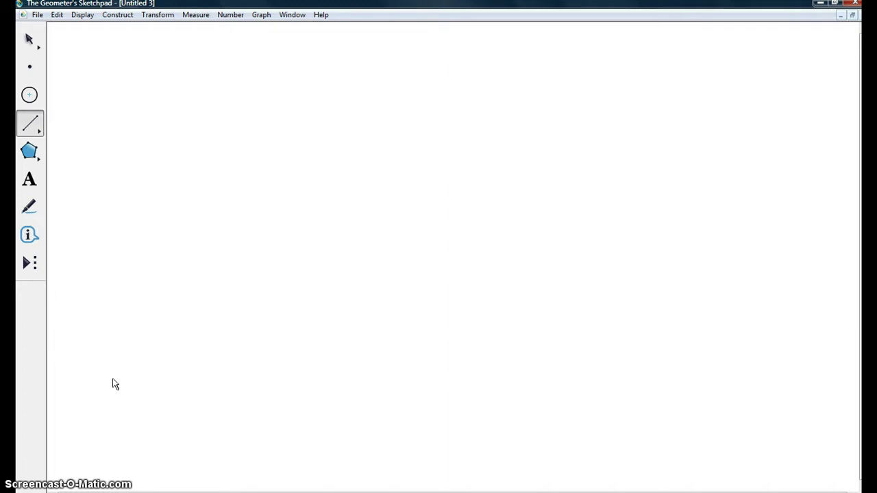
Step: Draw three segments joining the top, lower-left and bottom-right vertices into a triangle
left_click(180, 119)
left_click(158, 191)
left_click(180, 118)
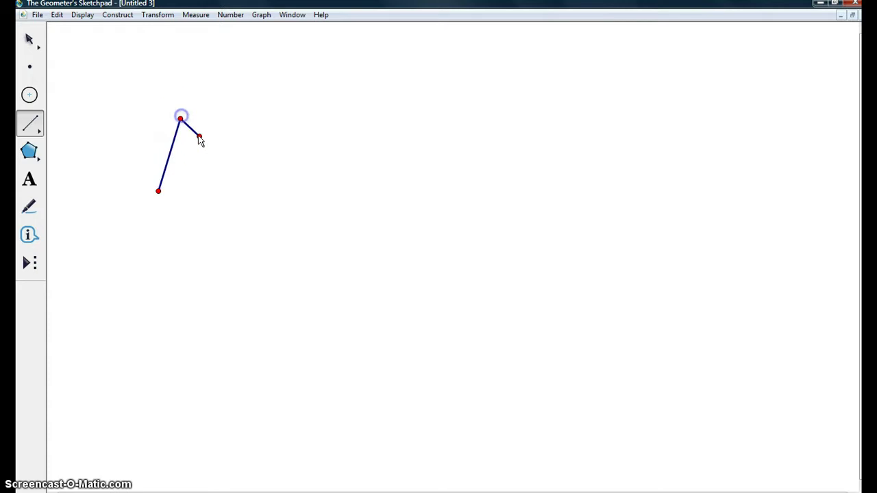
left_click(237, 194)
left_click(158, 191)
left_click(234, 196)
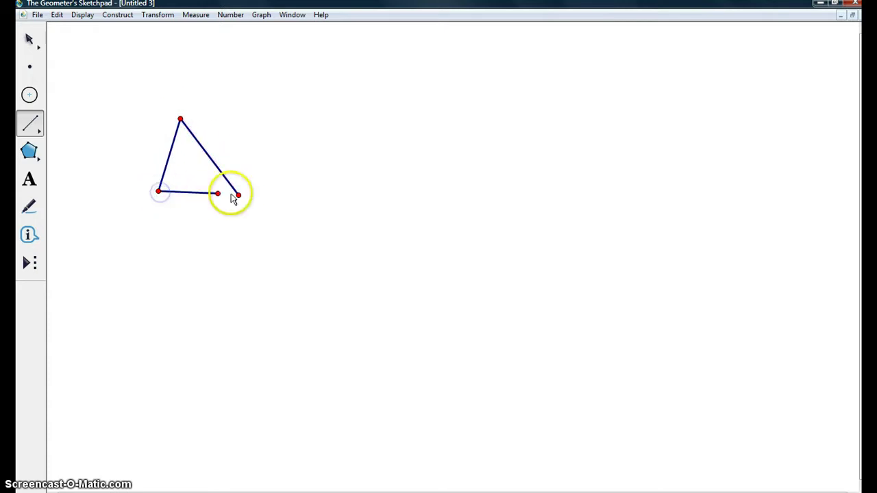
Step: Fill the triangle with a tan polygon interior and deselect it
left_click(30, 36)
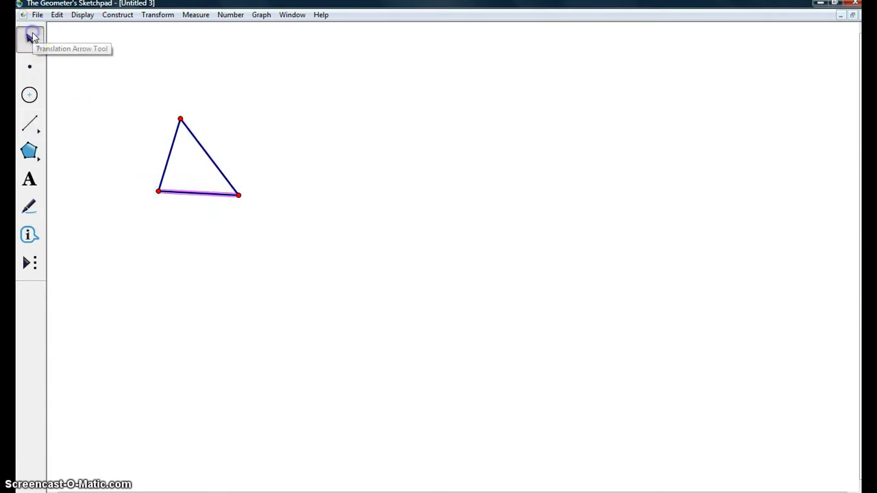
left_click(78, 111)
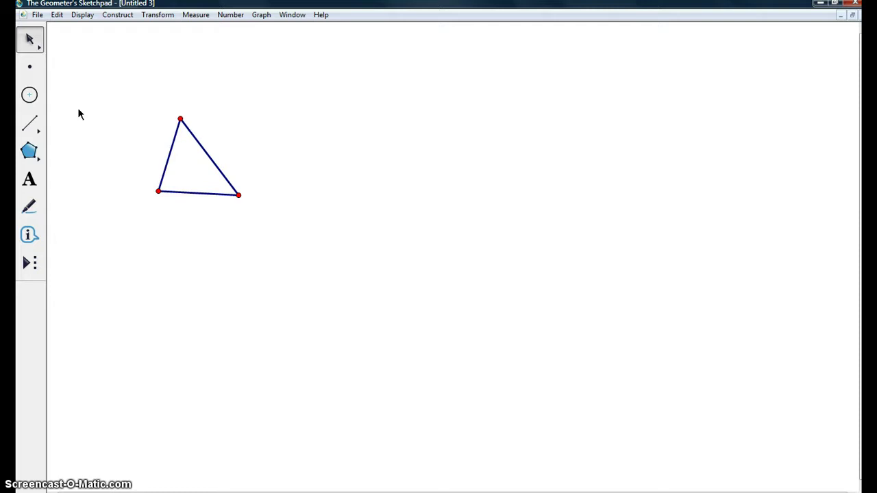
left_click_drag(29, 152, 94, 152)
left_click(180, 121)
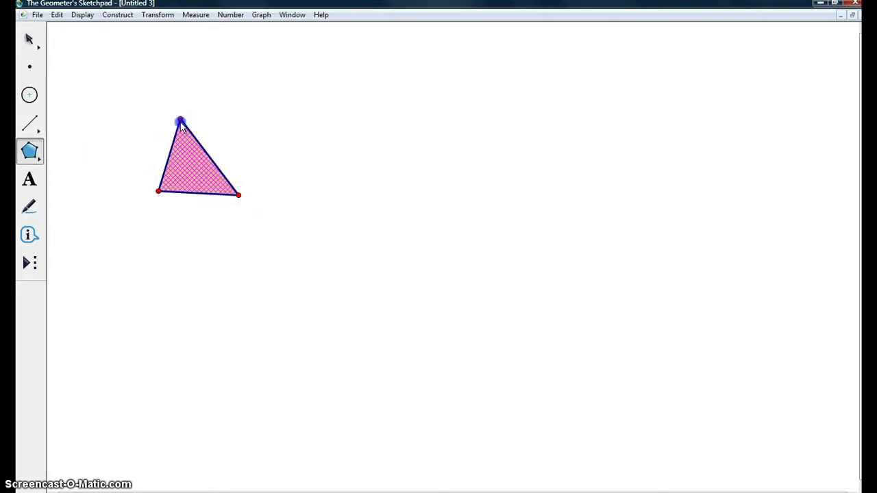
left_click(26, 41)
left_click(94, 75)
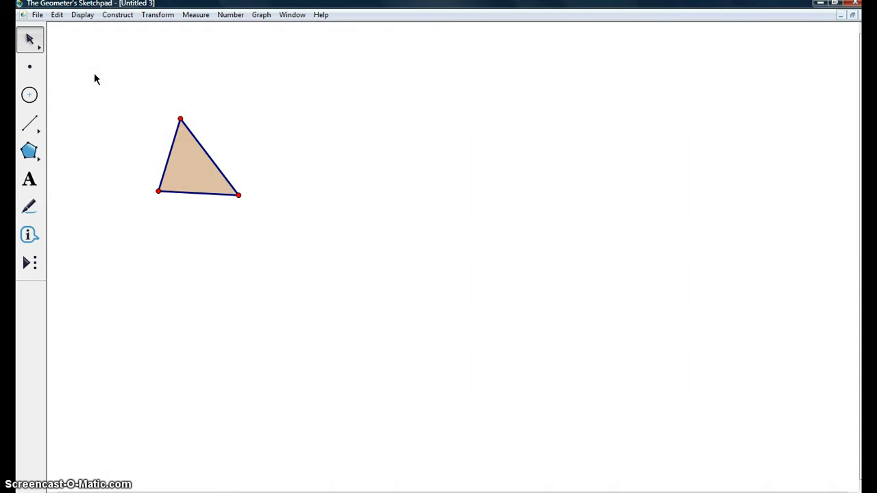
Step: Draw a vertical segment to the right of the triangle
left_click(35, 136)
left_click(35, 135)
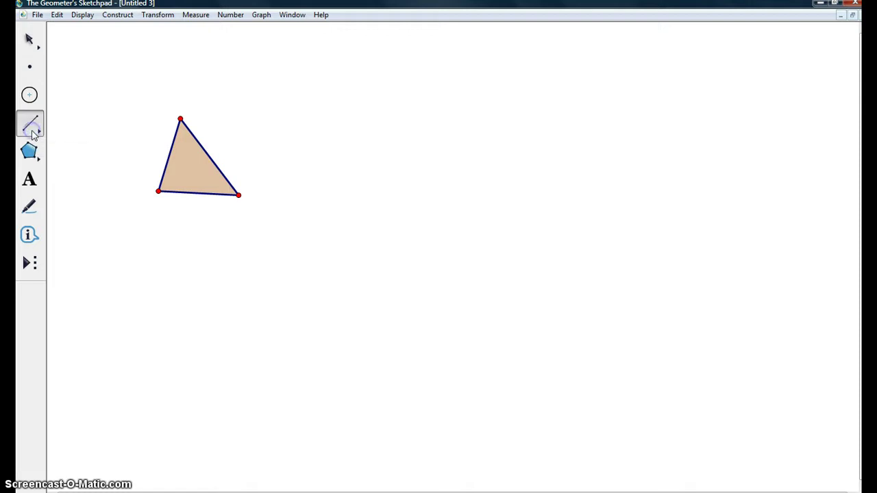
mouse_move(295, 102)
left_mouse_down()
mouse_move(296, 74)
mouse_move(293, 311)
left_mouse_up()
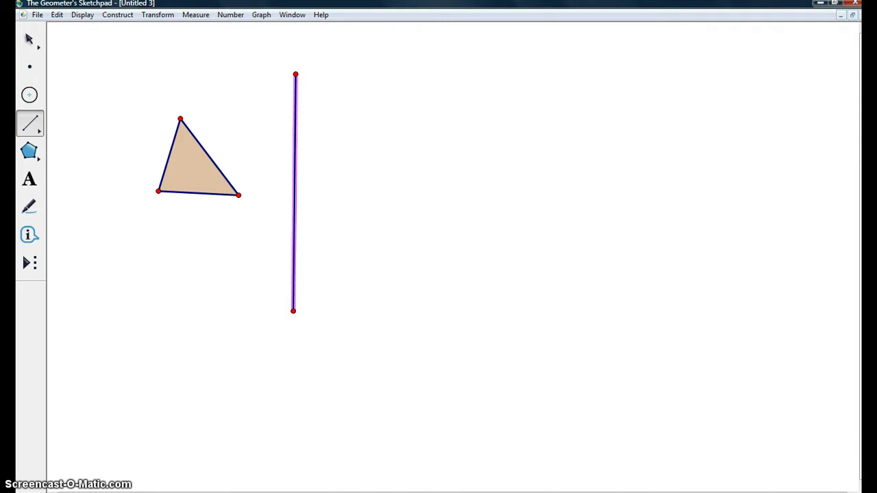
Step: Label the segment's top endpoint A and its bottom endpoint B
left_click(29, 180)
left_click(295, 74)
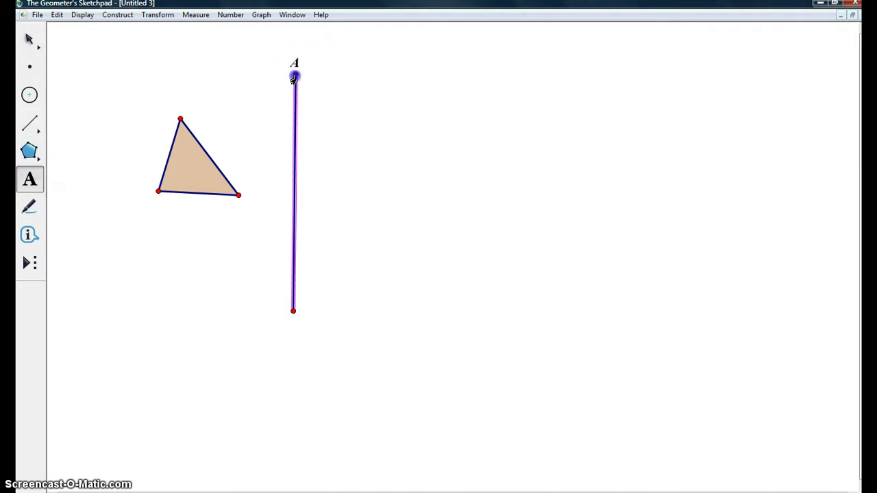
left_click(294, 313)
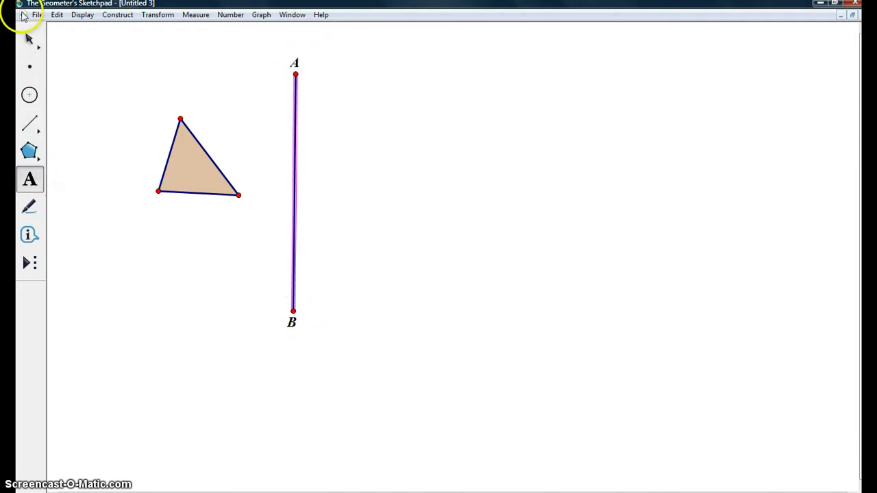
left_click(31, 40)
left_click(81, 93)
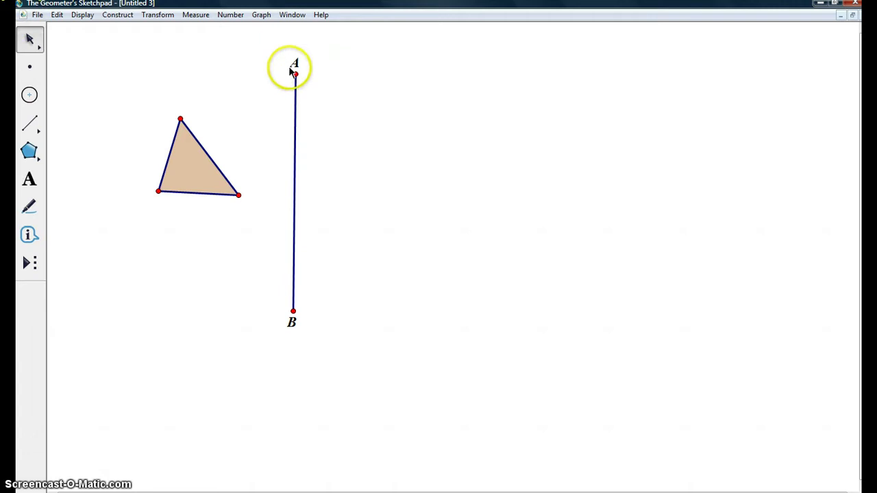
Step: Select A then B and mark the vector from A to B
left_click(295, 74)
left_click(294, 311)
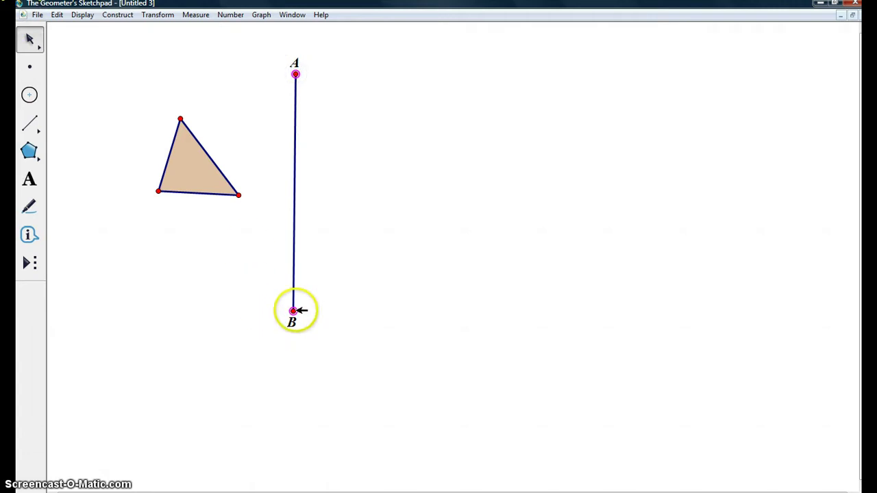
left_click(146, 16)
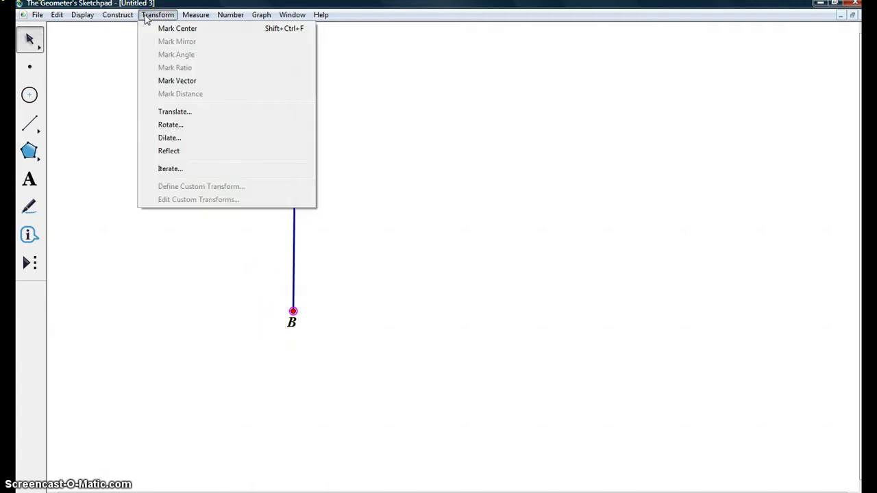
left_click(161, 81)
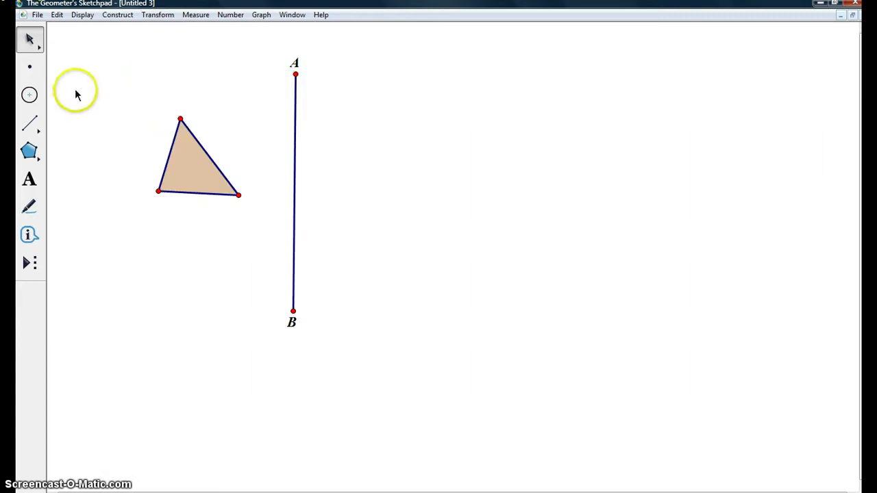
Step: Translate the selected tan triangle by the marked vector from A to B
left_click_drag(116, 80, 253, 225)
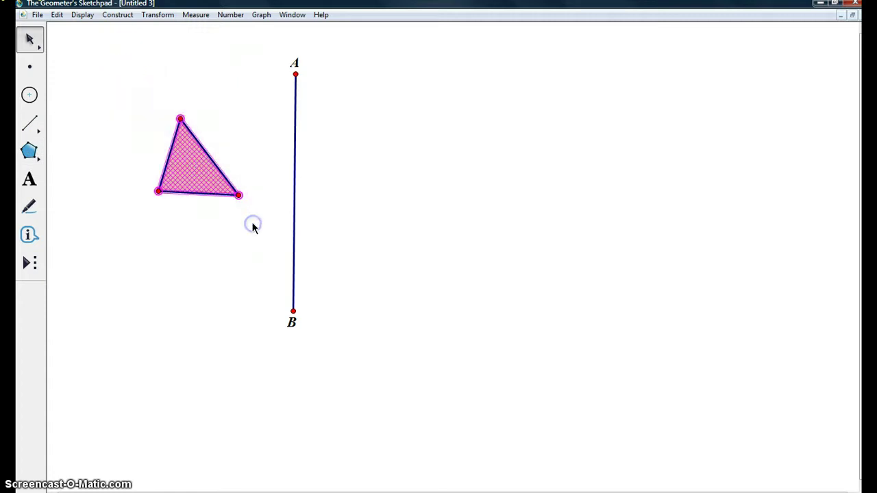
left_click(169, 21)
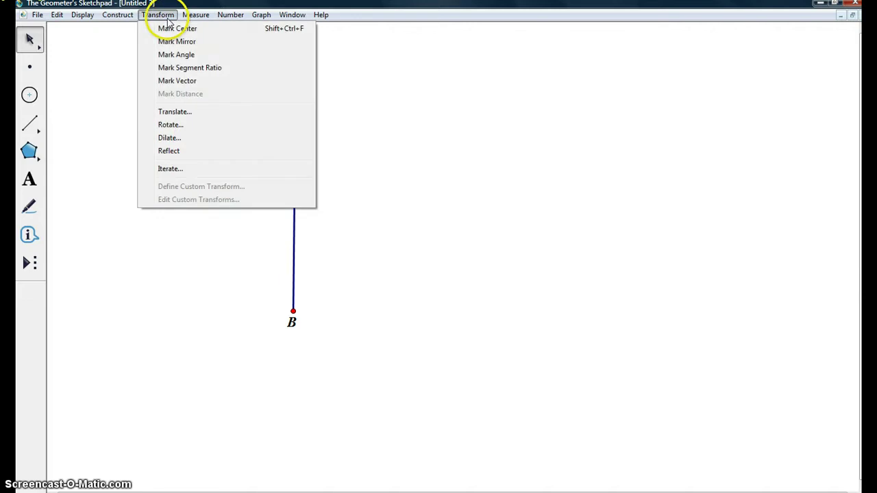
left_click(186, 111)
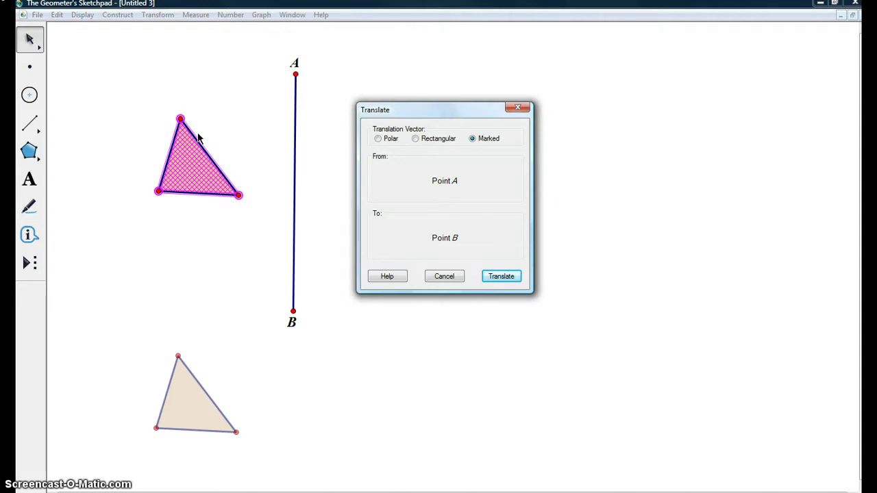
left_click(473, 139)
left_click(413, 176)
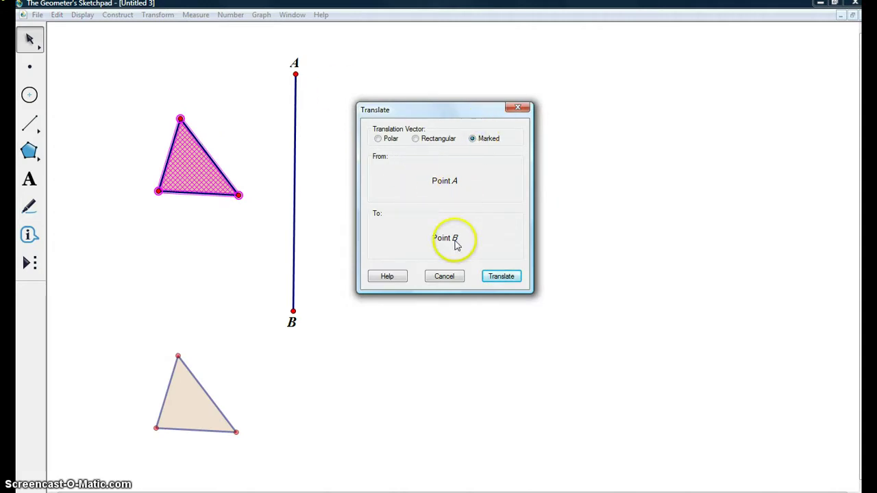
left_click(501, 277)
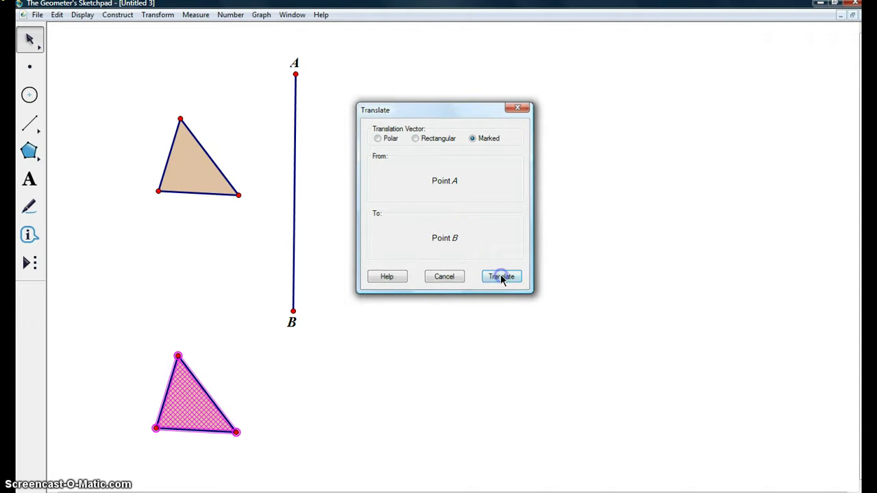
Step: Fill the lower translated triangle with a green polygon interior
left_click(124, 162)
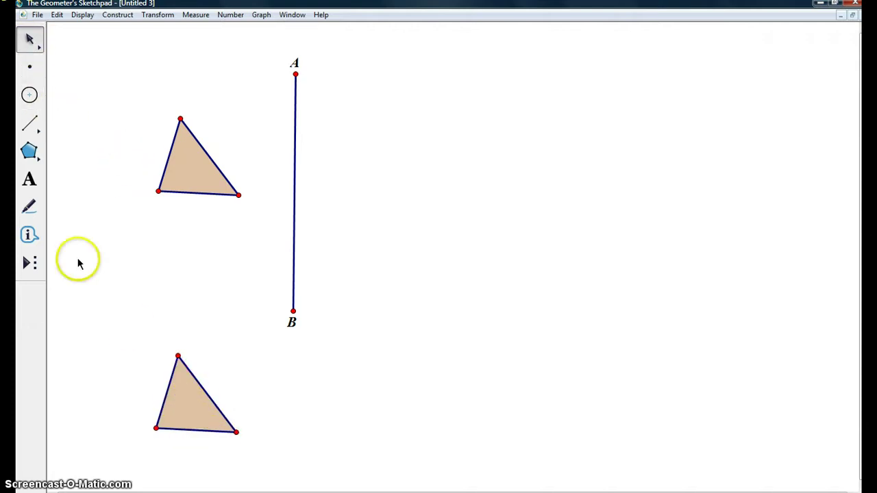
left_click(31, 154)
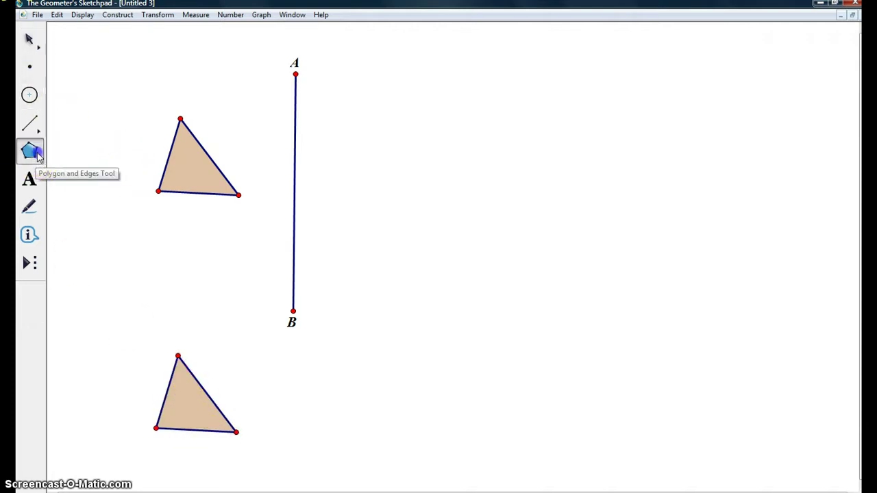
left_click(178, 358)
left_click(157, 428)
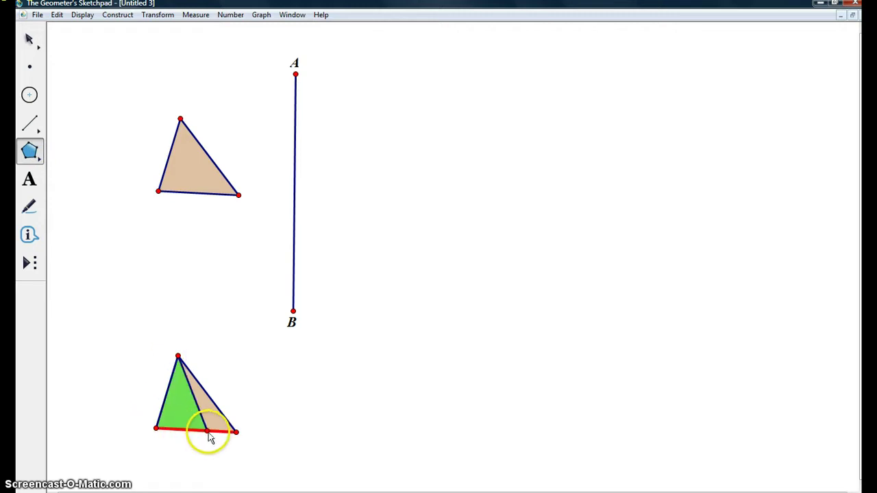
left_click(235, 432)
left_click(178, 357)
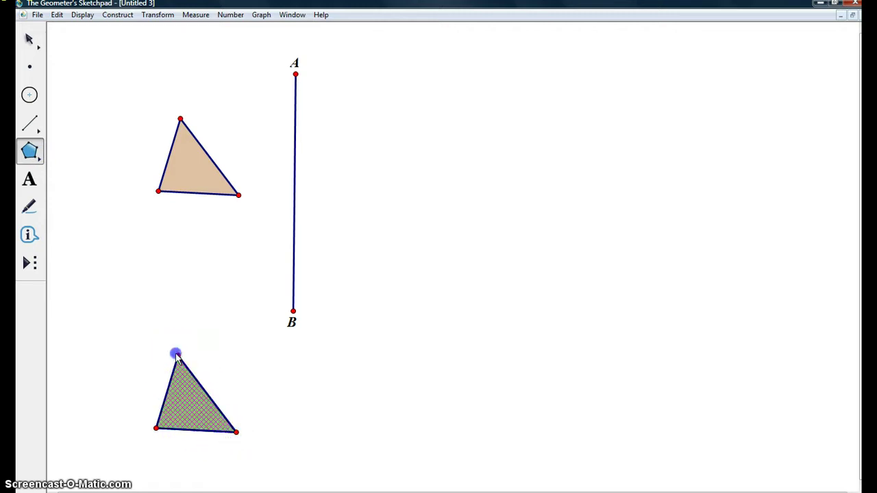
Step: Drag point B slightly so the green copy moves along with the vector
left_click(29, 38)
left_click(90, 92)
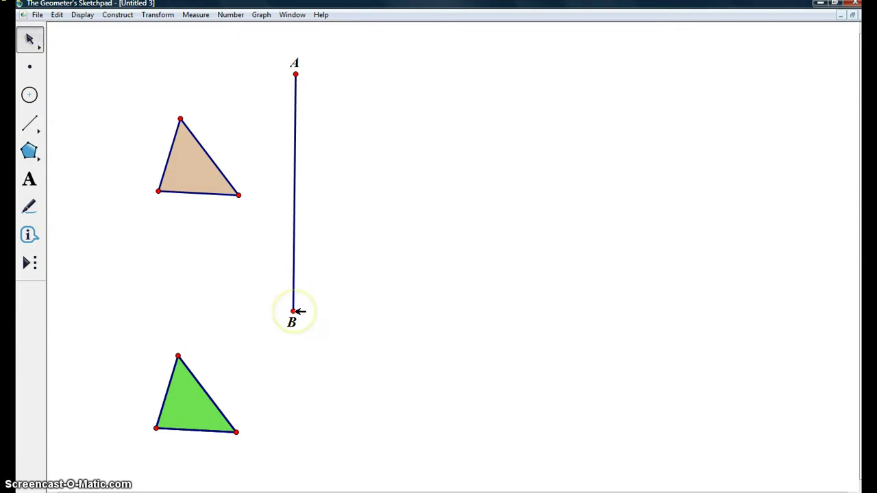
mouse_move(295, 311)
left_mouse_down()
mouse_move(294, 158)
mouse_move(289, 315)
left_mouse_up()
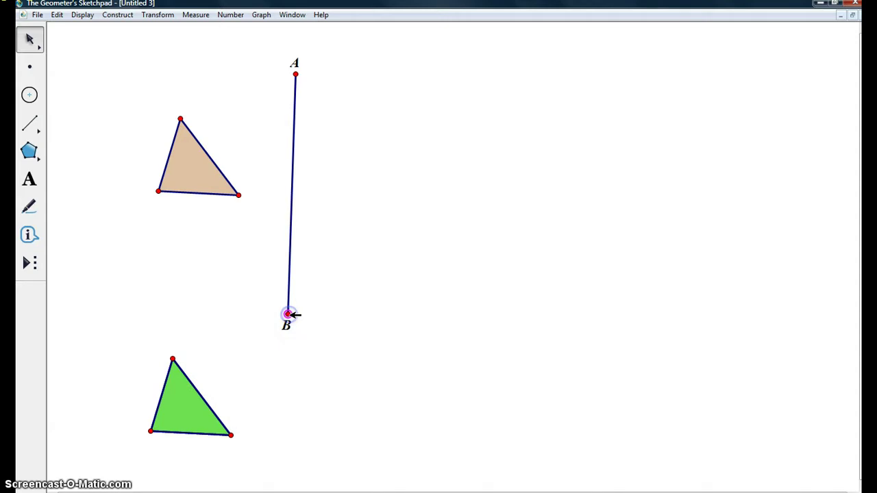
left_click(67, 103)
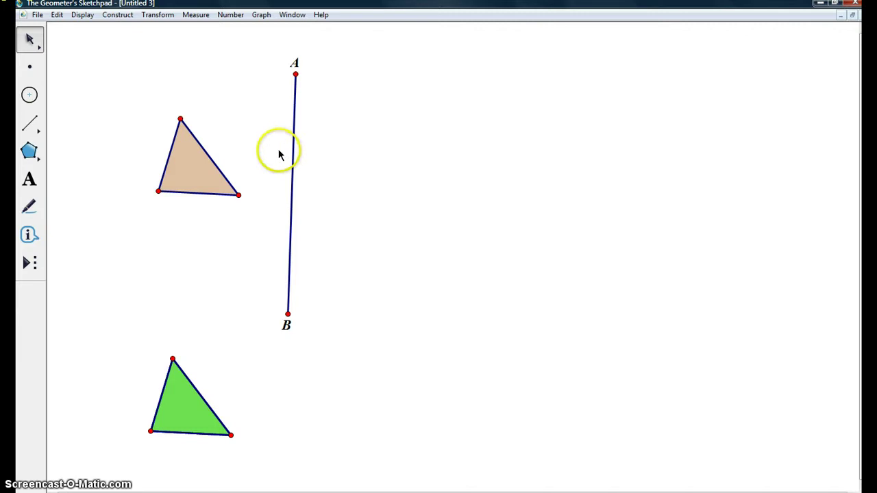
Step: Draw an infinite line through points A and B
left_click_drag(29, 124, 110, 133)
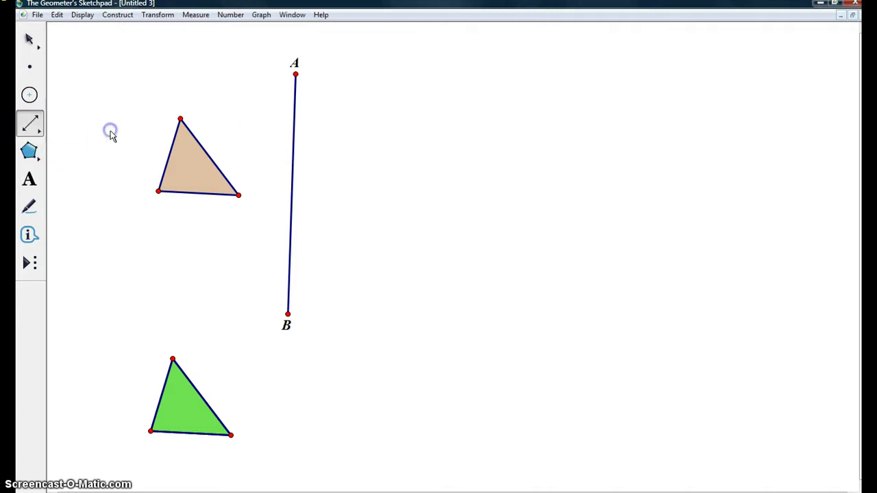
left_click(294, 77)
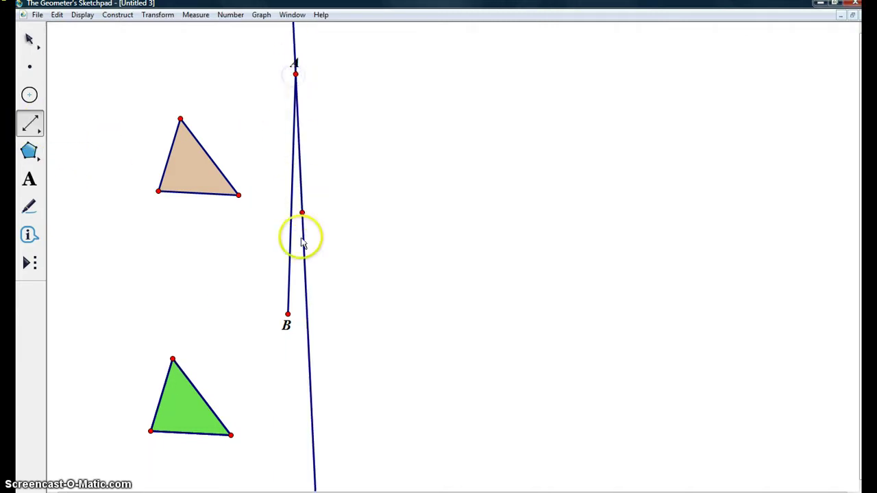
left_click(287, 315)
left_click(29, 37)
left_click(172, 101)
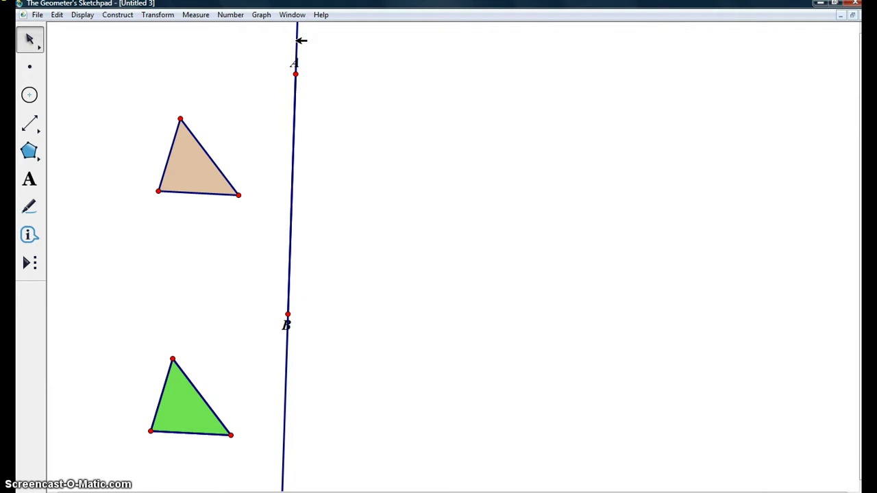
Step: Mark line AB as the mirror line
left_click(158, 14)
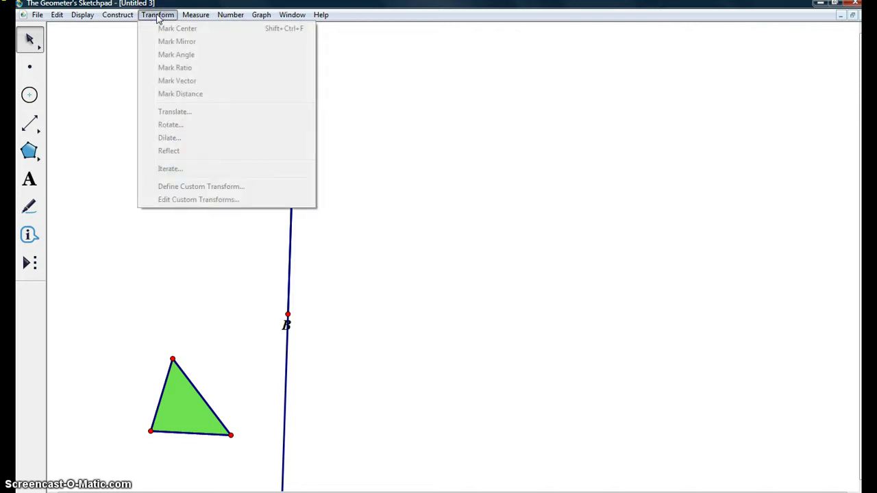
left_click(358, 25)
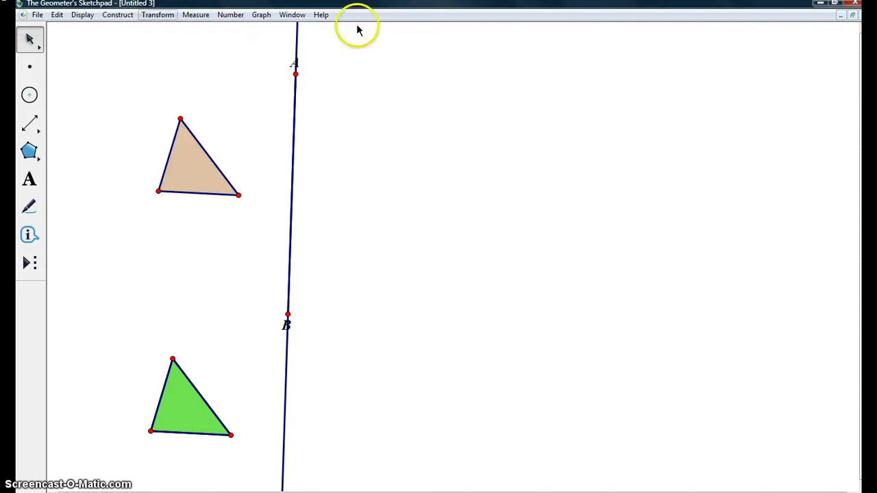
left_click(299, 39)
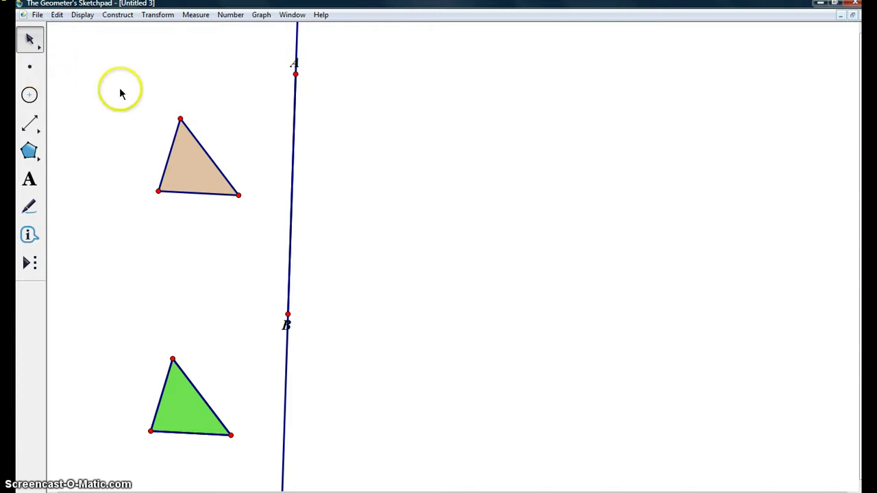
Step: Reflect the tan triangle across line AB
mouse_move(120, 90)
left_mouse_down()
mouse_move(196, 185)
mouse_move(251, 223)
left_mouse_up()
left_click(159, 15)
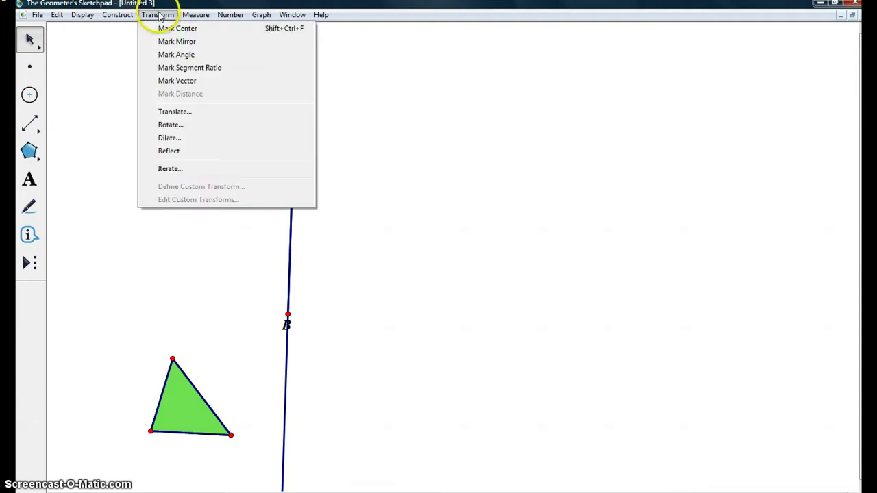
left_click(170, 150)
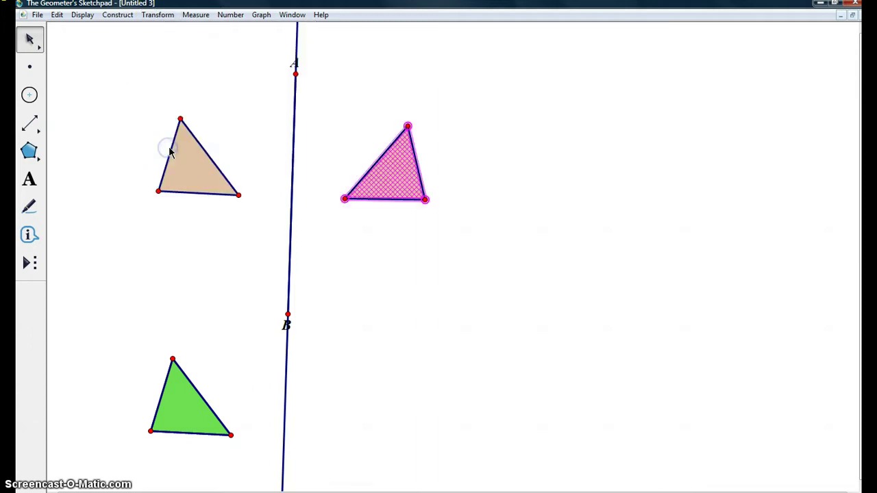
left_click(366, 241)
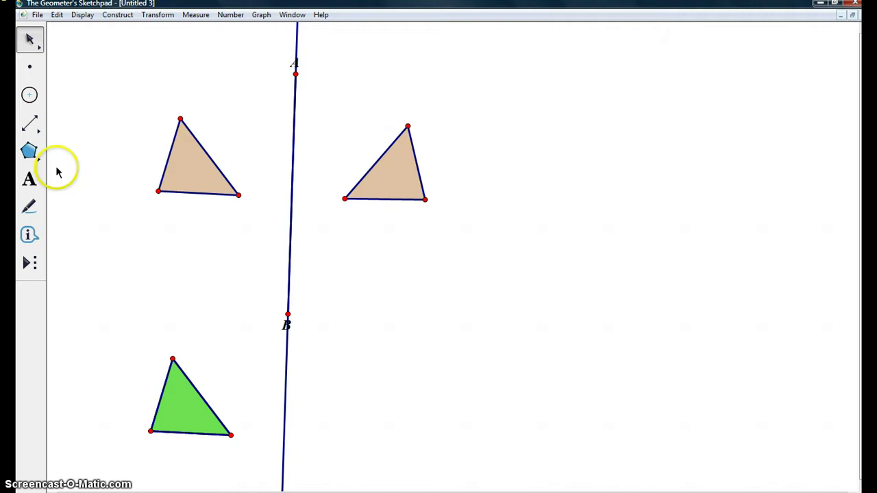
Step: Fill the reflected triangle with a polygon interior through its three corners
left_click_drag(38, 163, 59, 149)
left_click(345, 199)
left_click(407, 127)
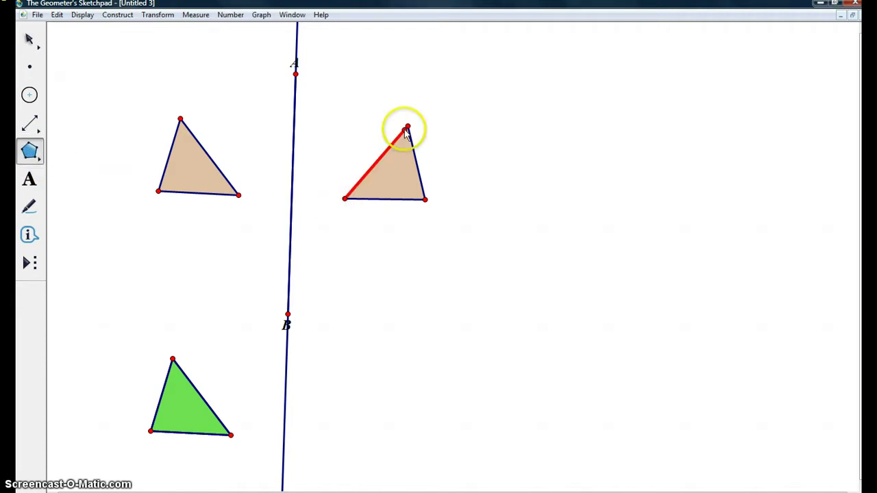
left_click(424, 199)
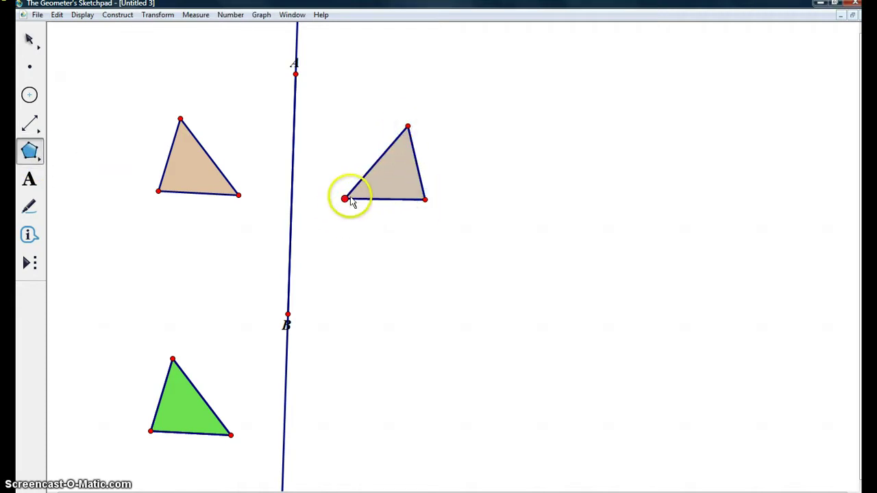
left_click(344, 198)
left_click(29, 39)
left_click(96, 86)
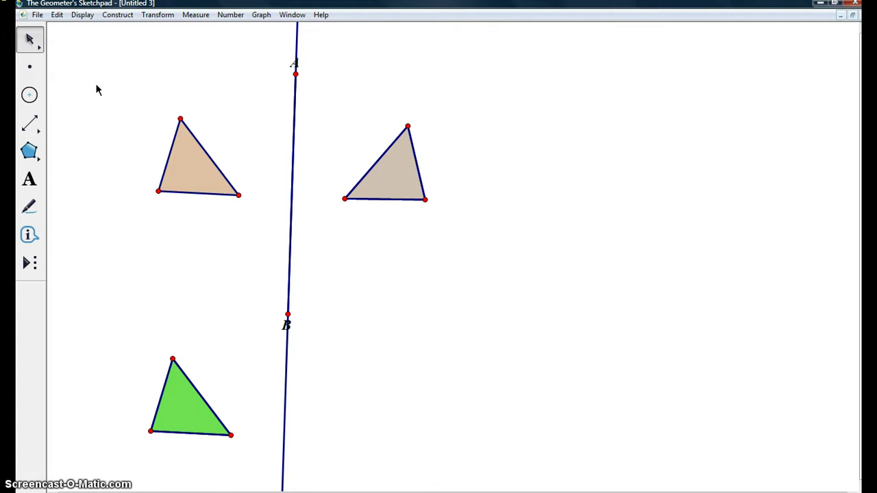
Step: Browse the Transform and Construct menus without applying anything
left_click(161, 15)
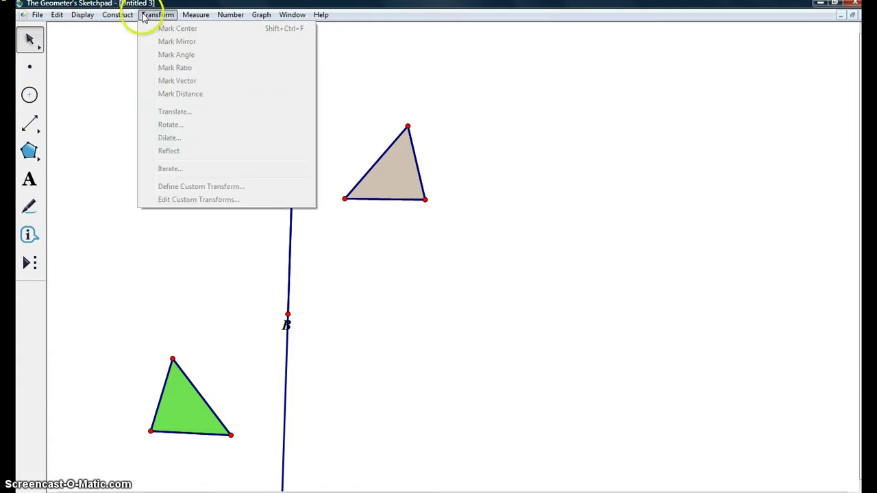
left_click(120, 15)
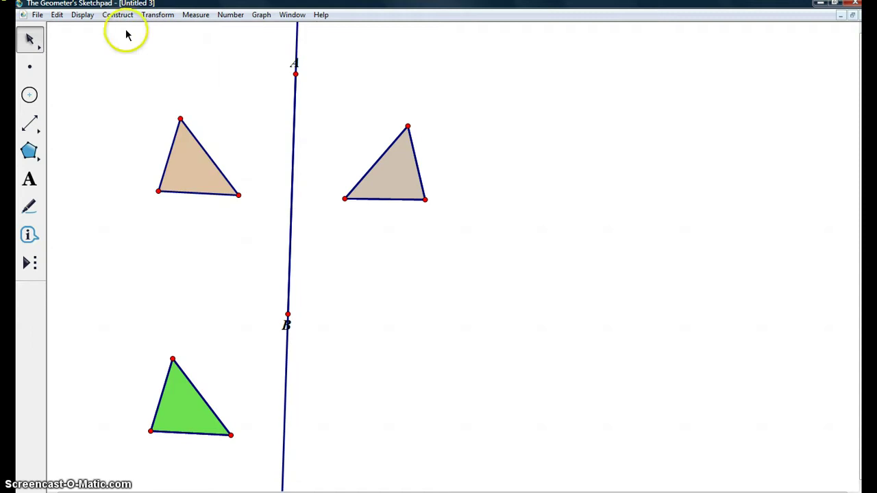
left_click(108, 61)
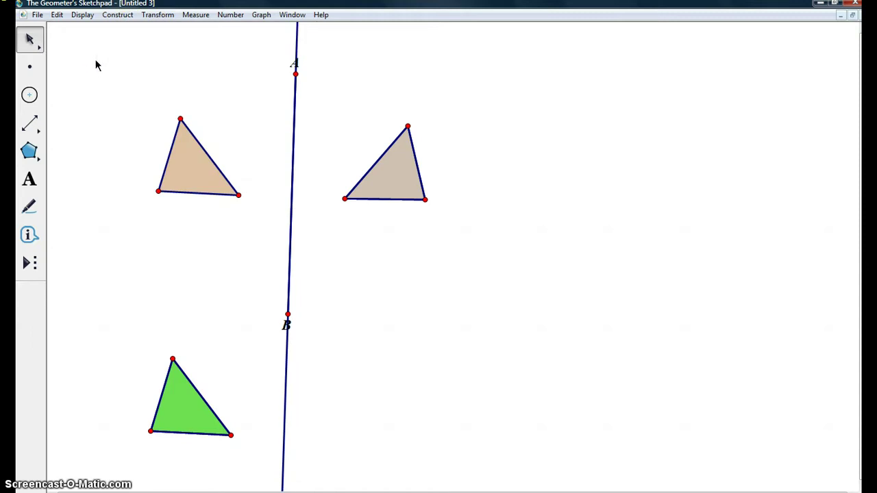
left_click(146, 16)
left_click(179, 188)
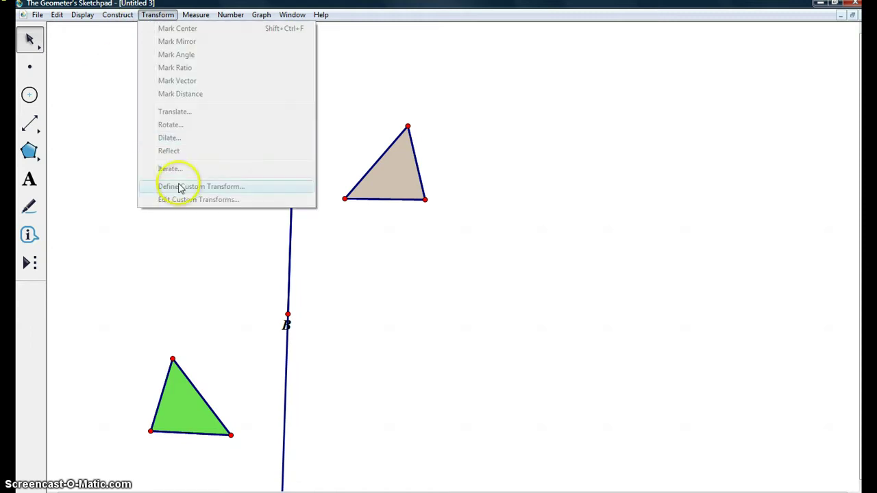
left_click(70, 66)
Step: Place a new point just left of line AB near its top
left_click(30, 66)
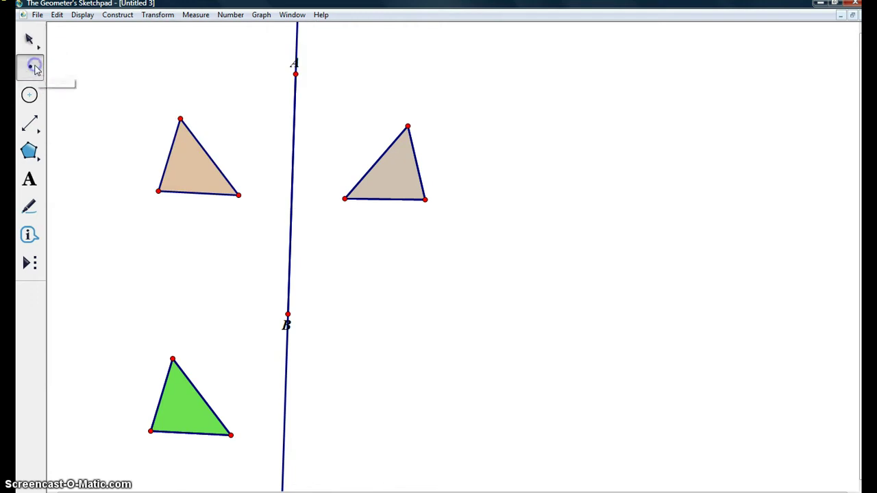
left_click(276, 144)
left_click_drag(276, 146, 280, 148)
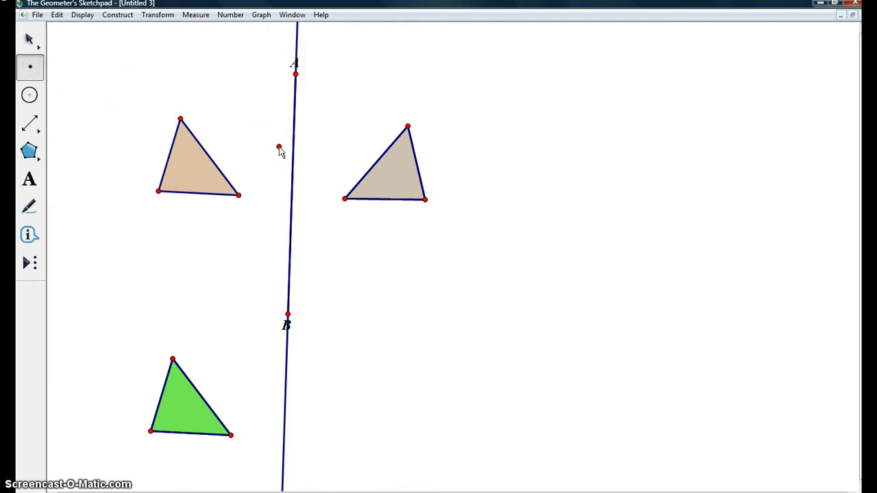
Step: Label the new point C, move its label below it, then mark segment AB as mirror
left_click(30, 179)
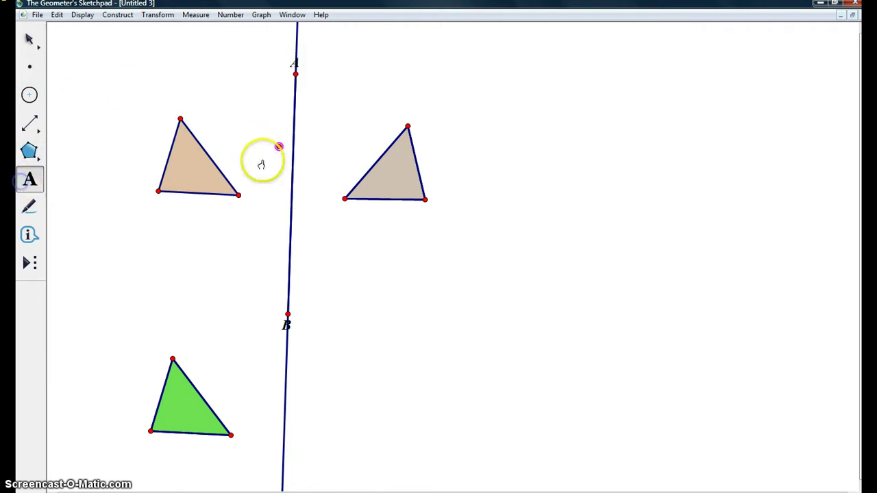
left_click(277, 148)
double_click(277, 147)
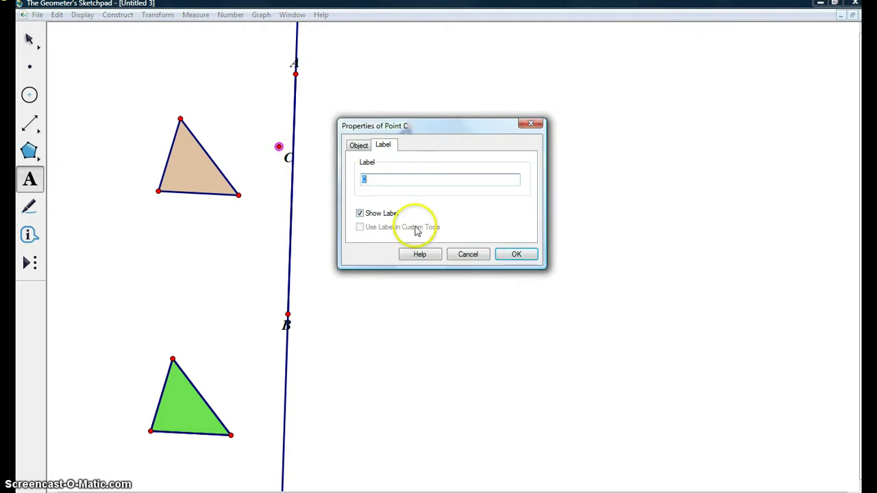
left_click(516, 254)
left_click(29, 39)
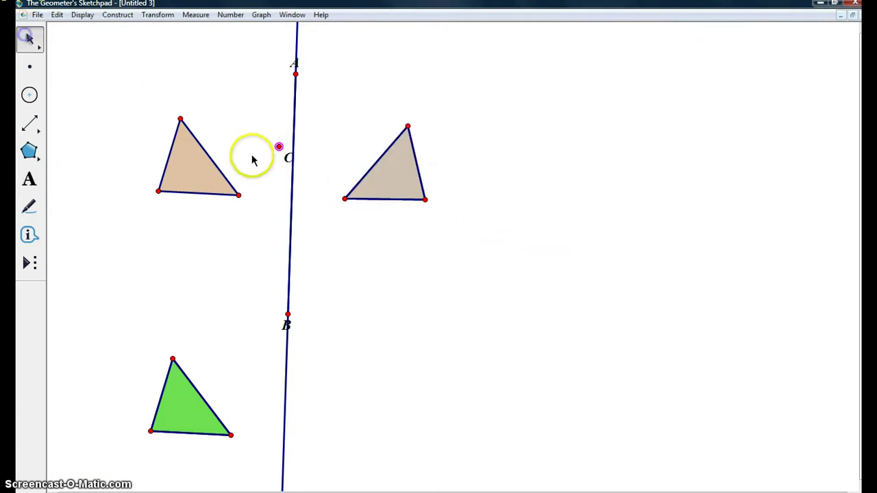
left_click_drag(287, 158, 274, 168)
left_click(48, 60)
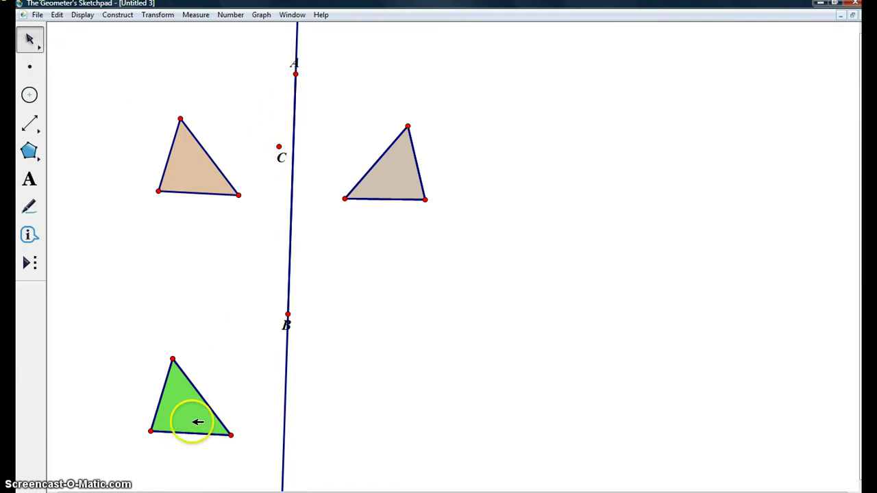
left_click(294, 111)
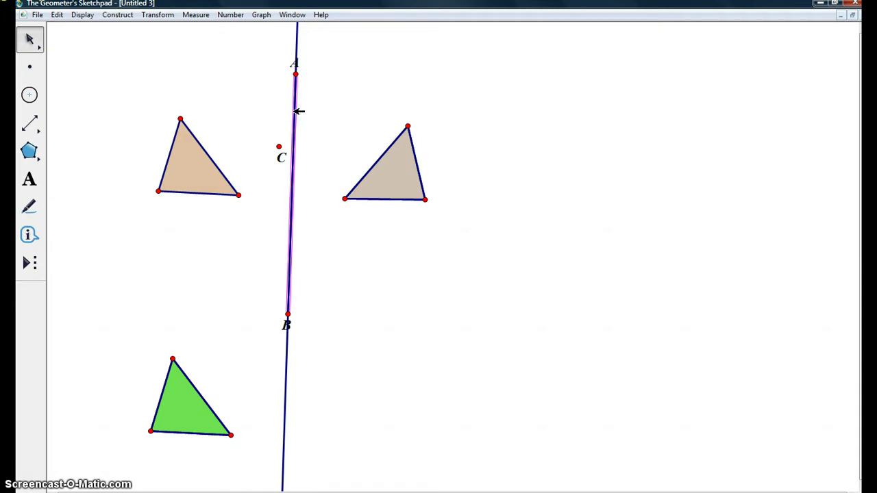
left_click(294, 111)
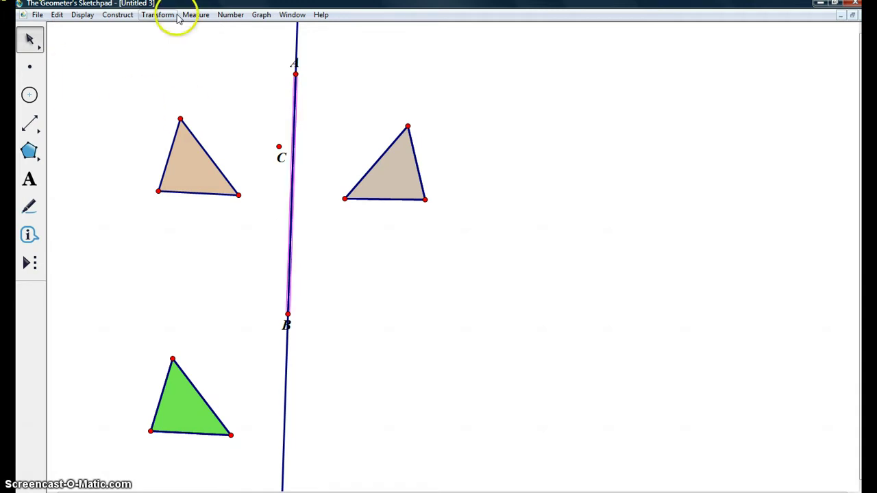
Step: Translate point C by the marked vector from A to B
left_click(196, 49)
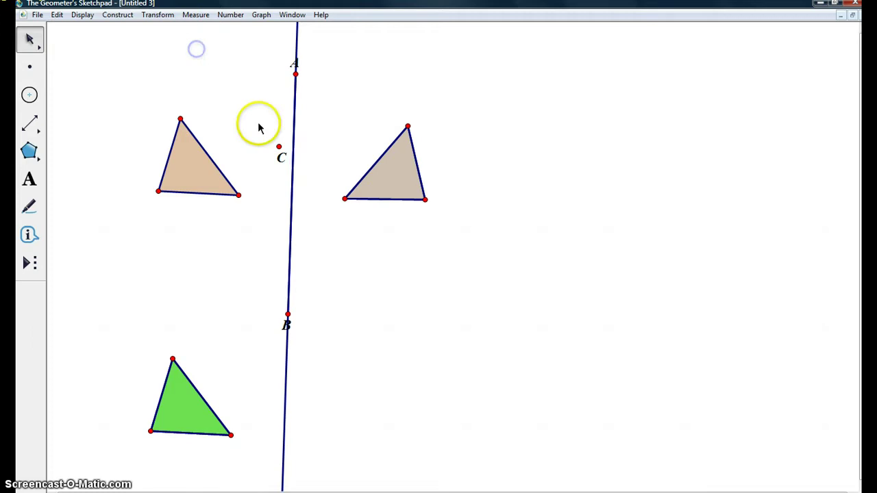
left_click(280, 147)
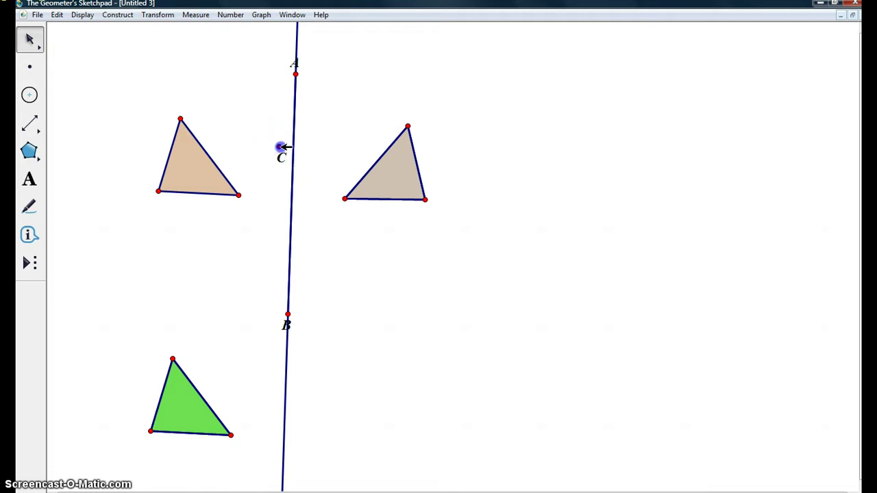
left_click(168, 16)
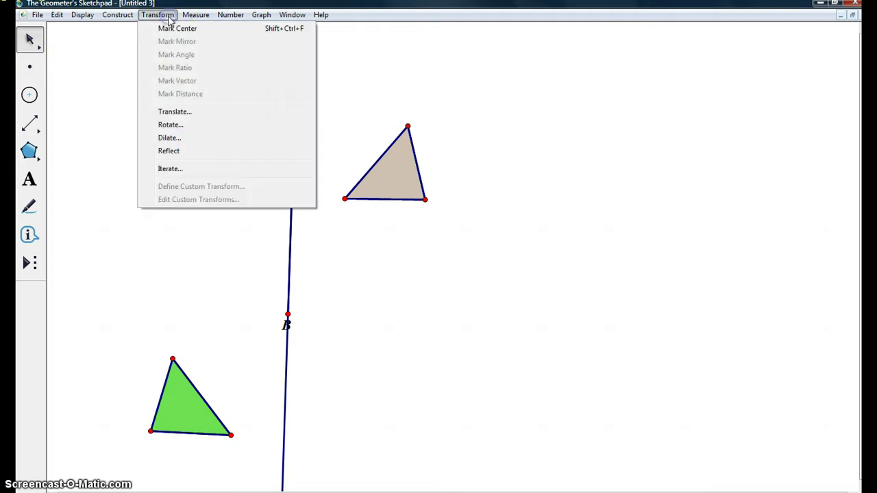
left_click(180, 113)
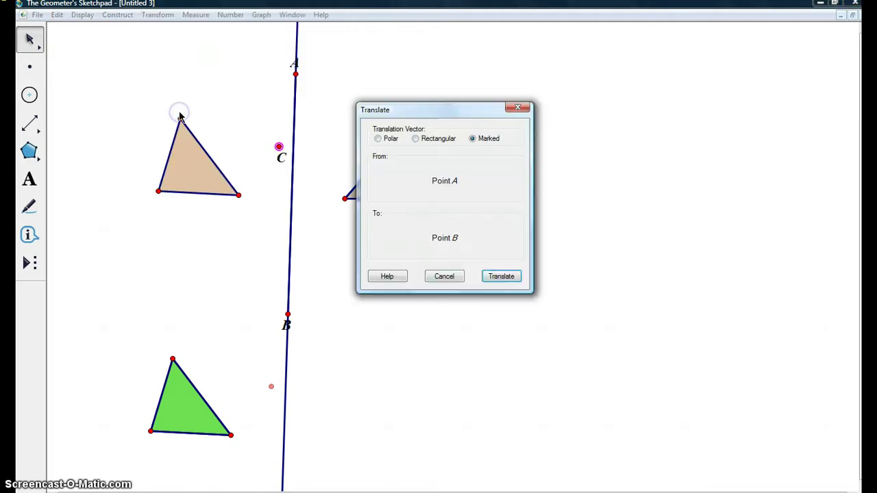
left_click(499, 277)
Step: Show the translated point's label C' and position it below the point
left_click(31, 181)
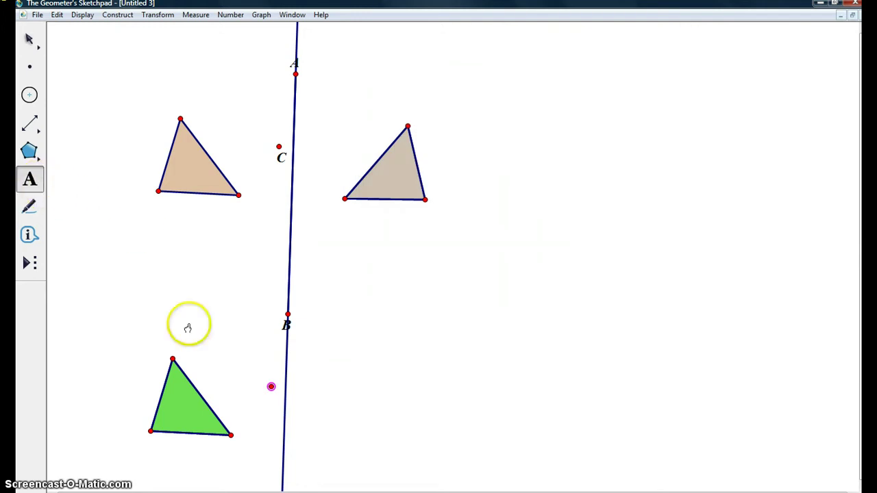
left_click(271, 388)
left_click(29, 39)
left_click(262, 380)
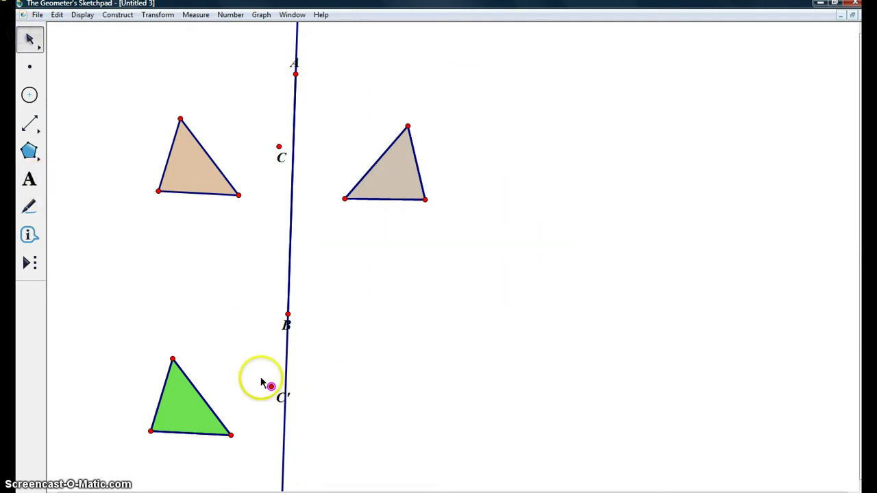
left_click(277, 402)
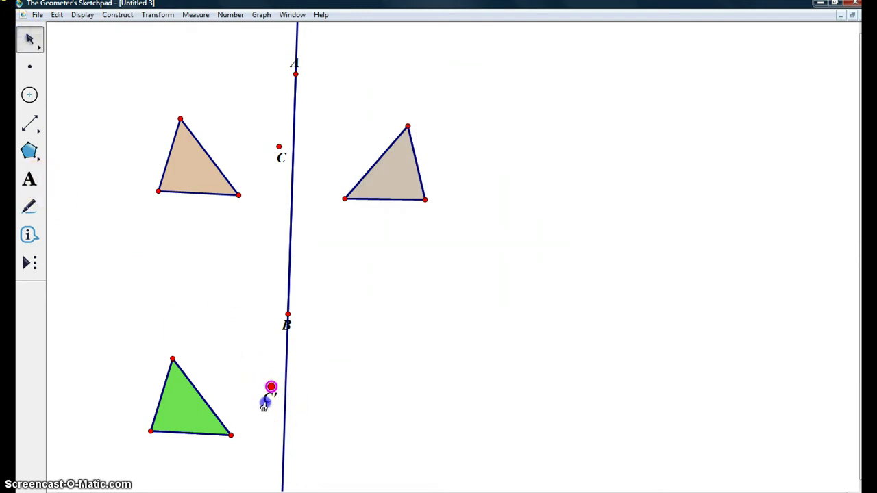
left_click(30, 39)
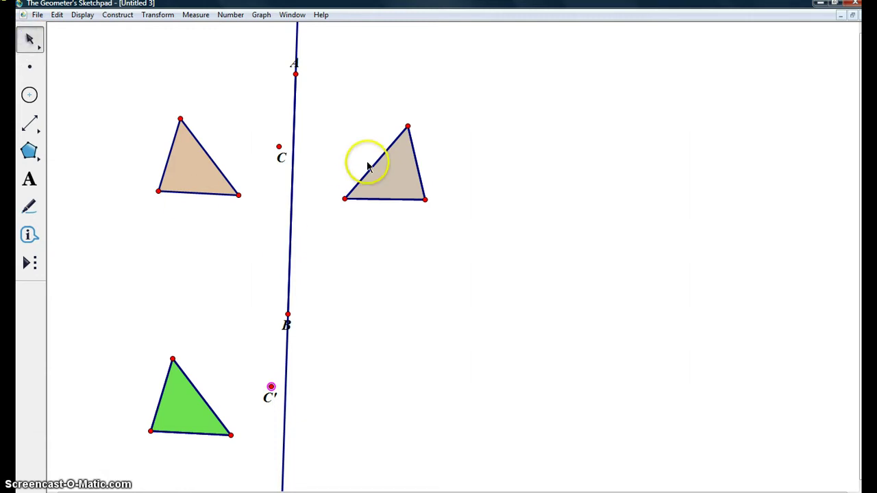
left_click(337, 295)
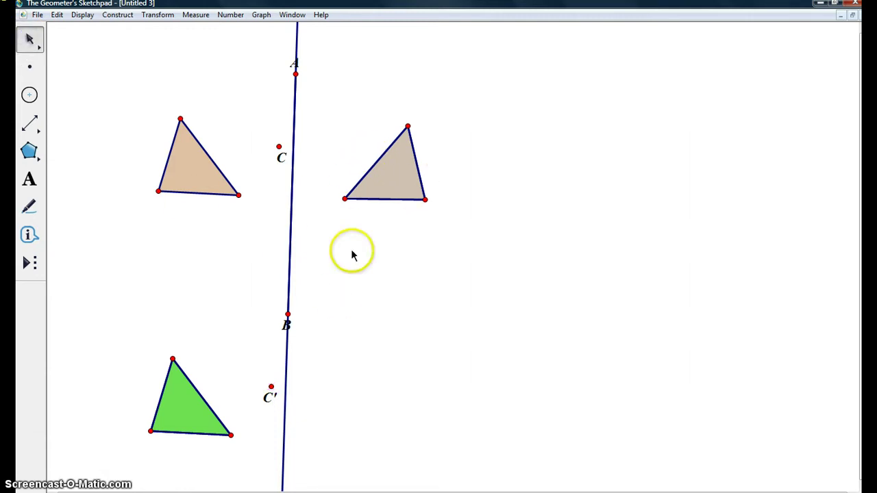
Step: Mark line AB as mirror and reflect point C' across it
left_click(290, 358)
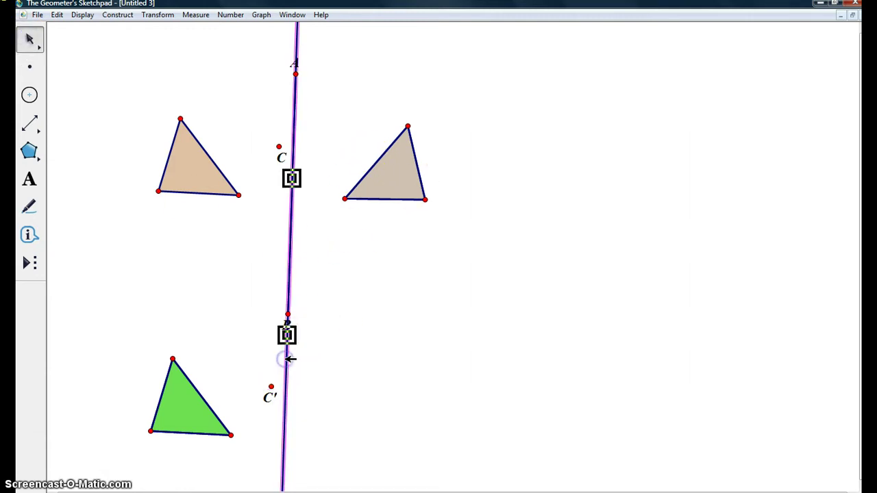
key("Escape")
left_click(272, 387)
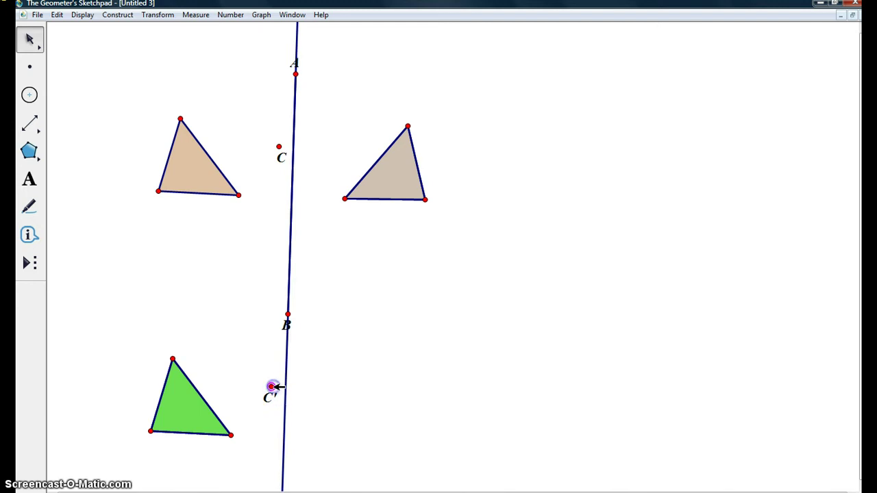
left_click(168, 21)
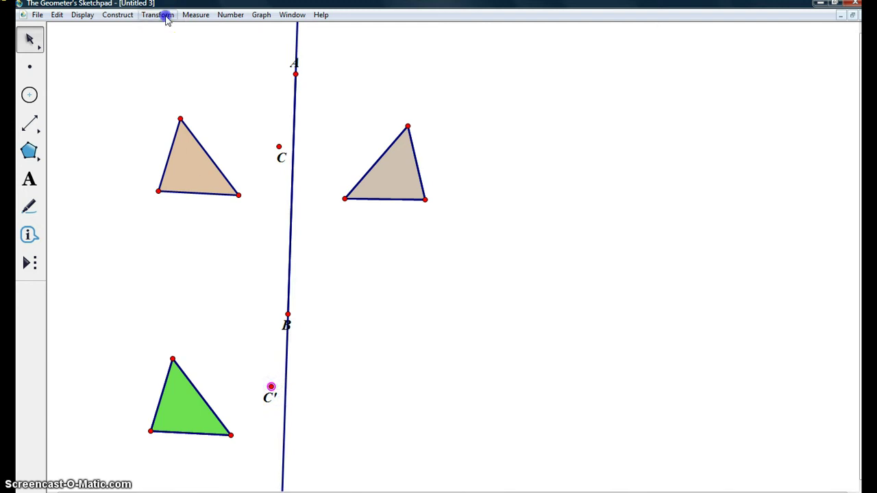
left_click(187, 154)
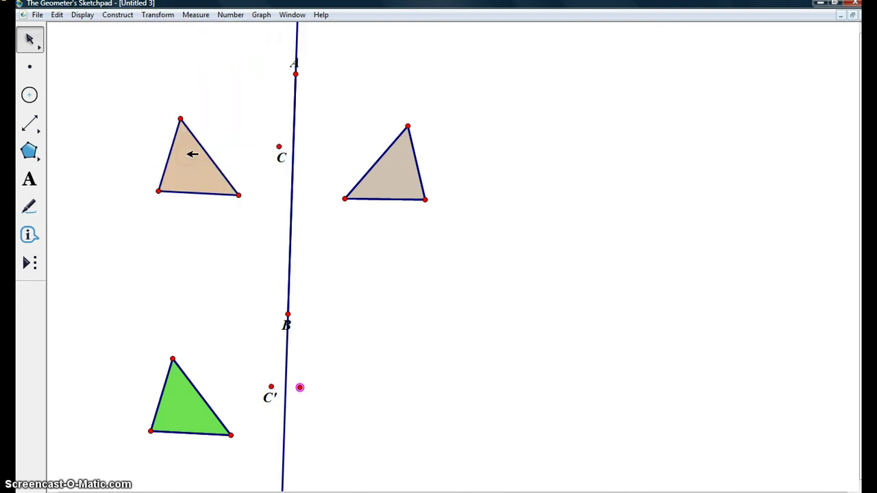
Step: Show the label C'' on the reflected point
left_click(30, 179)
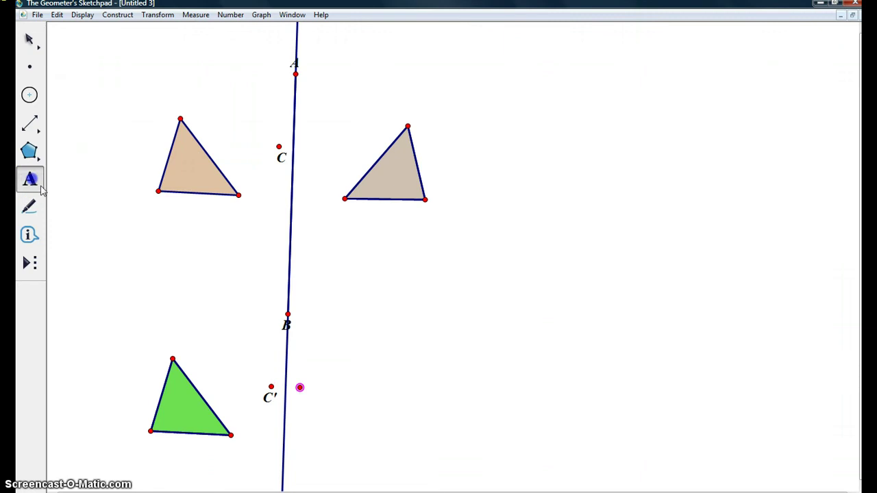
left_click(304, 399)
left_click(30, 40)
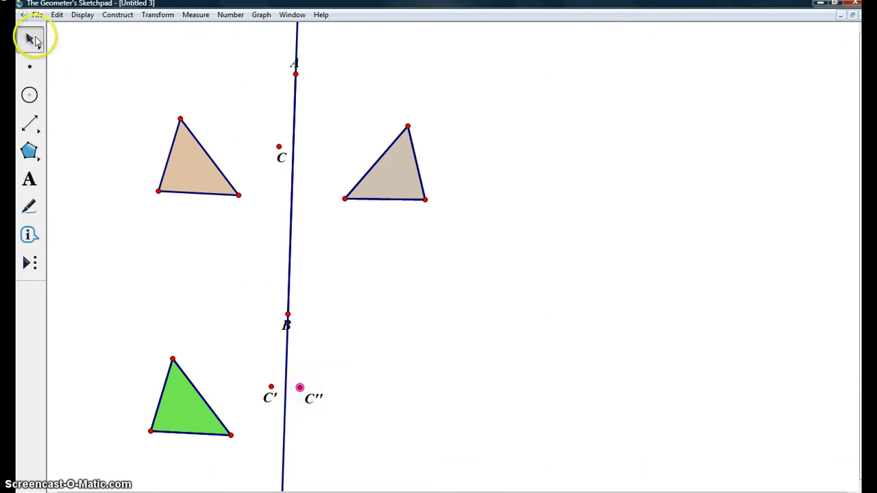
left_click(344, 225)
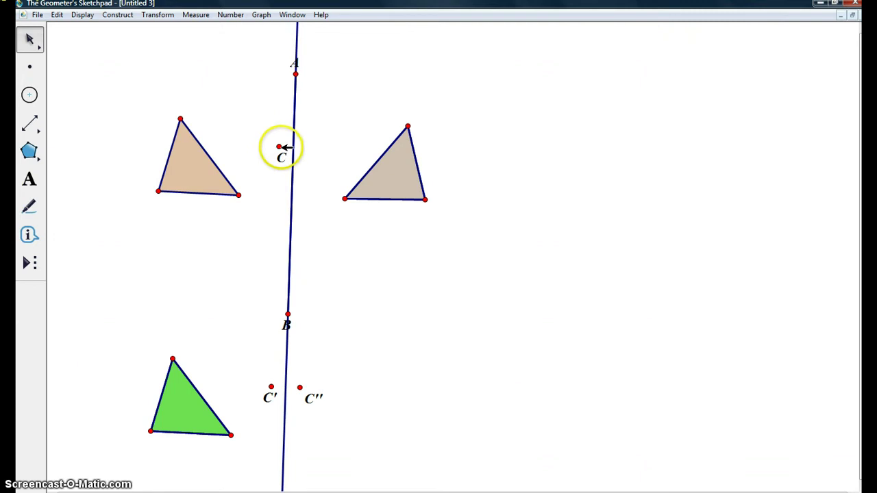
Step: Define a custom transform named 'Glide Reflect' mapping point C to C''
left_click(159, 15)
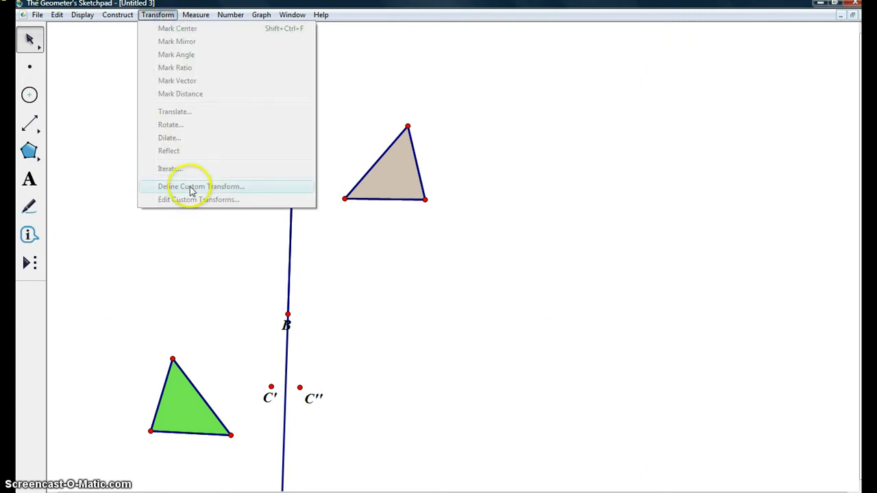
left_click(154, 14)
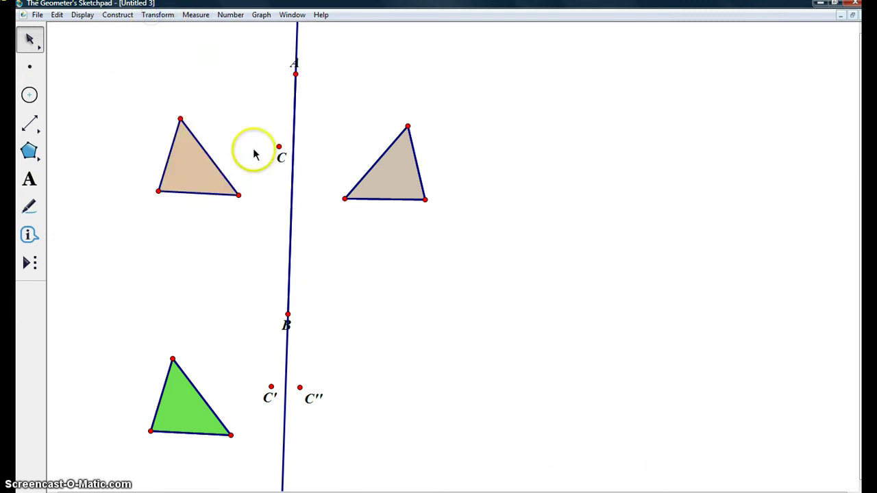
left_click(279, 147)
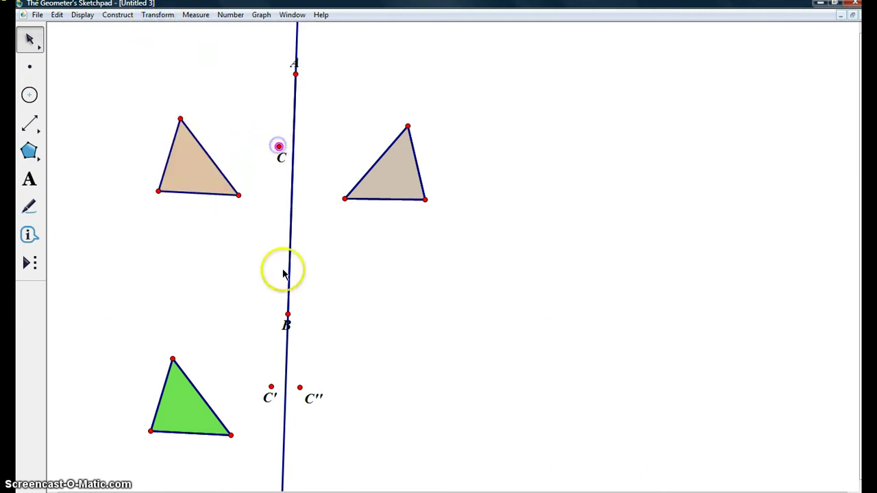
left_click(299, 387)
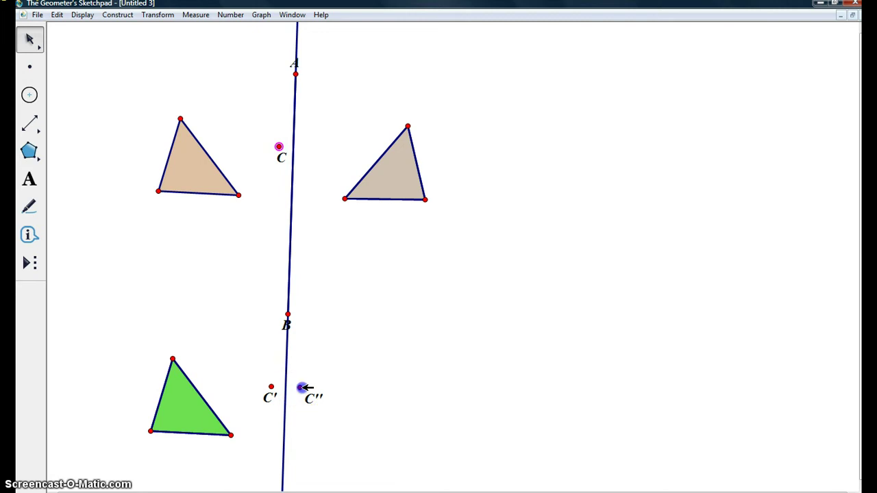
left_click(156, 15)
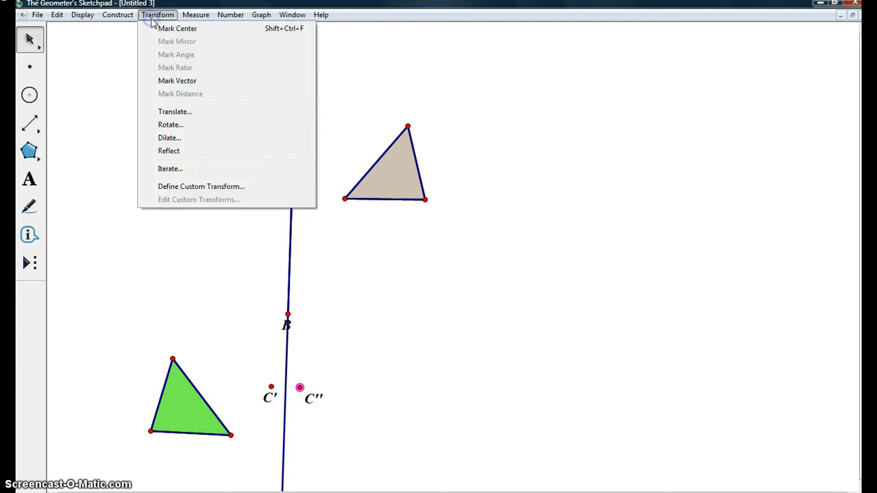
left_click(197, 187)
key("BackSpace")
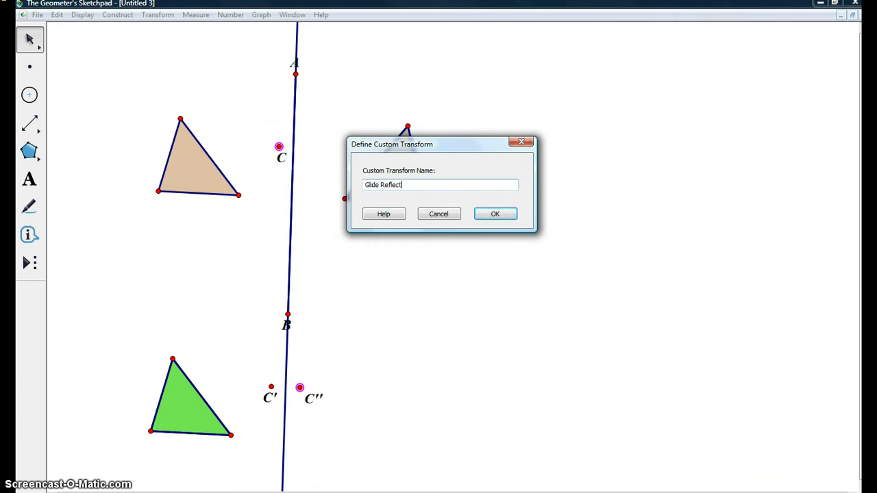
left_click(495, 213)
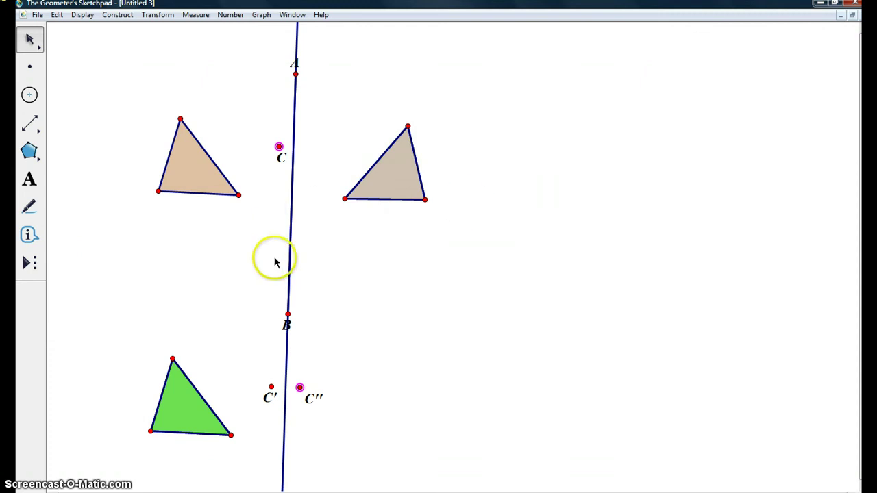
Step: Select points C, C' and C'' together
left_click(241, 267)
left_click(279, 147)
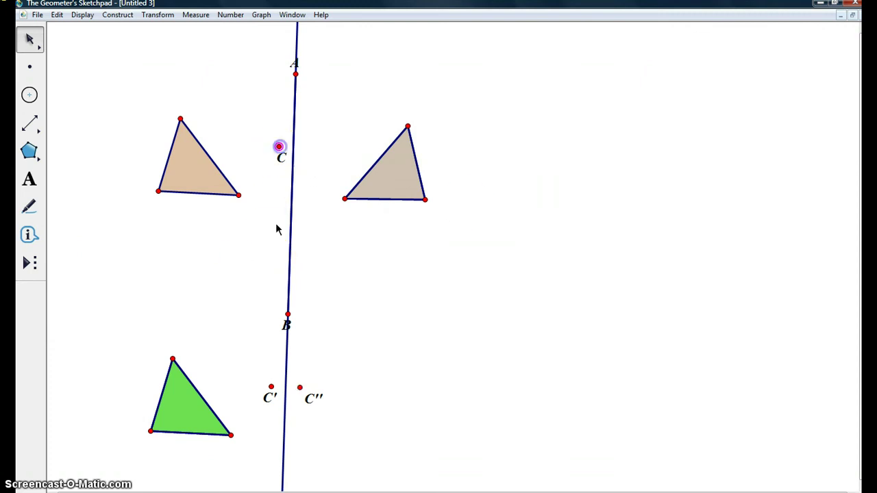
left_click(269, 391)
left_click(301, 388)
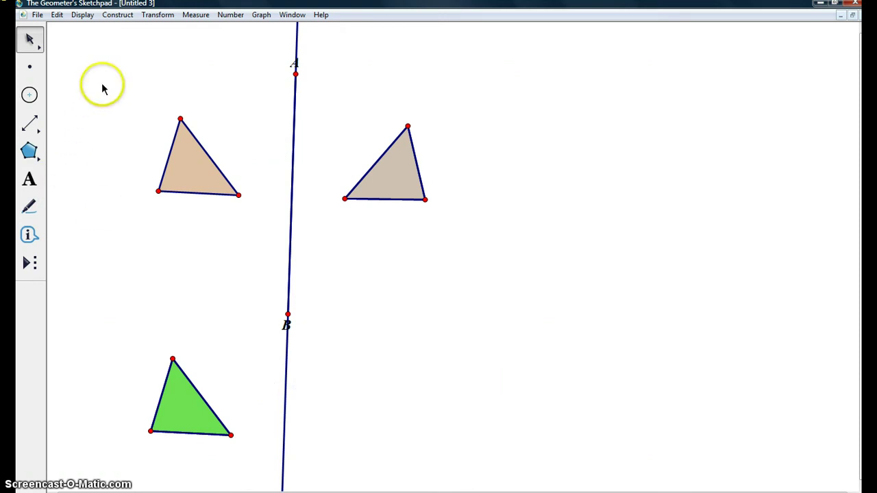
Step: Apply the Glide Reflect transform to the orange triangle and its vertices
left_click(146, 15)
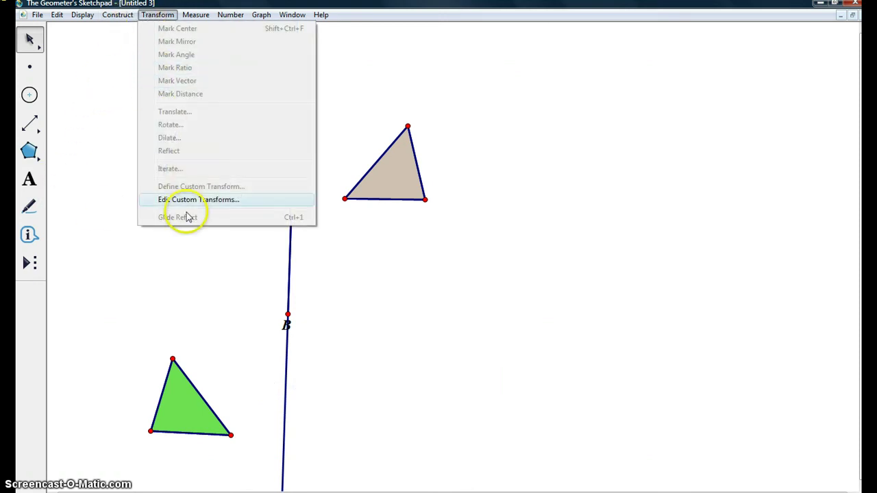
left_click(75, 141)
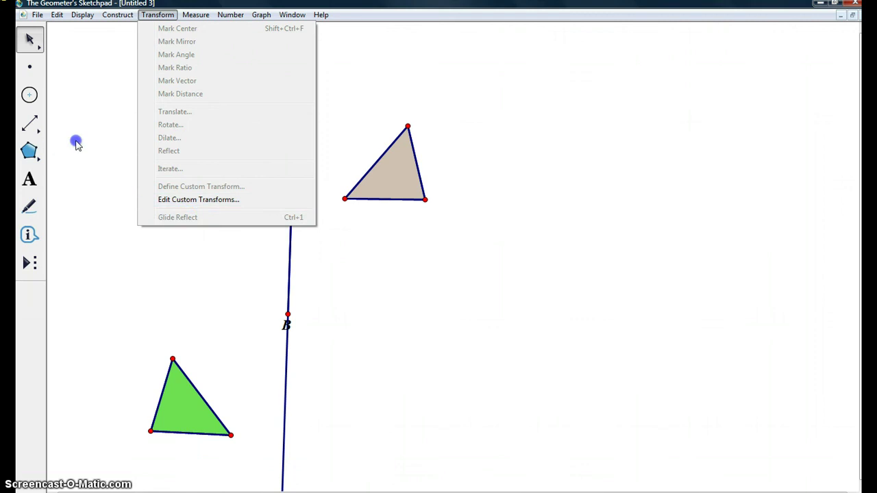
left_click_drag(129, 80, 251, 218)
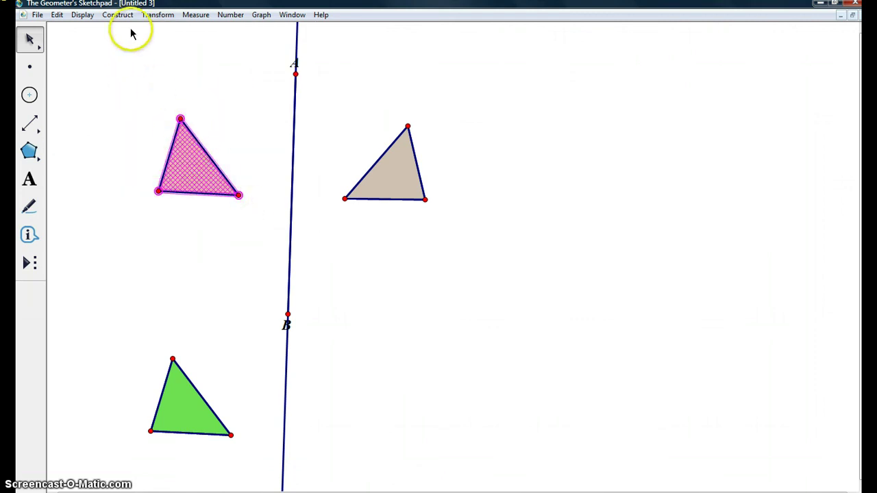
left_click(154, 18)
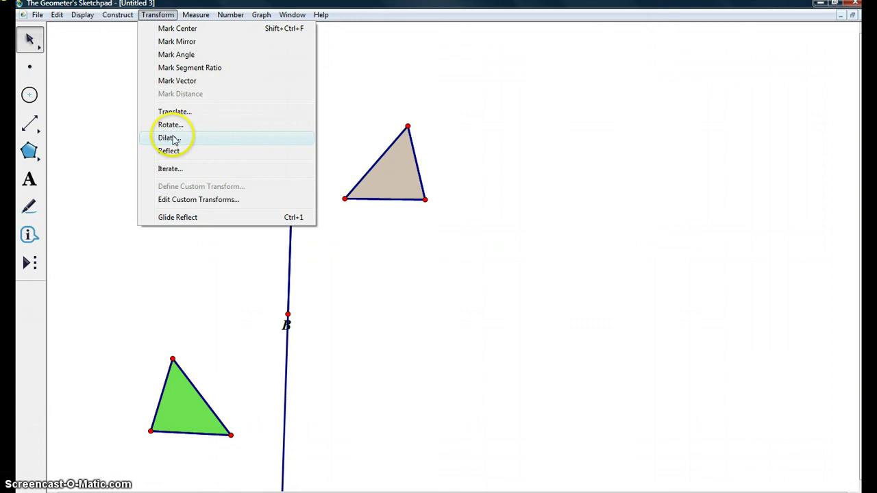
left_click(178, 217)
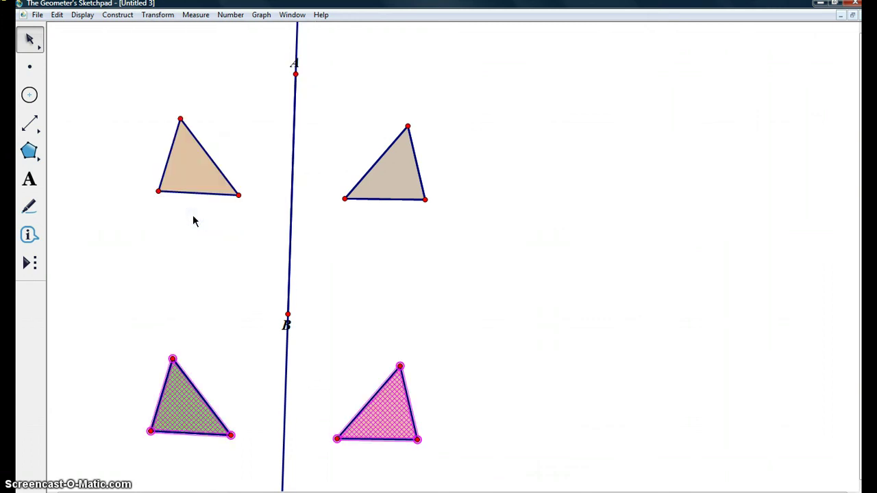
left_click(222, 254)
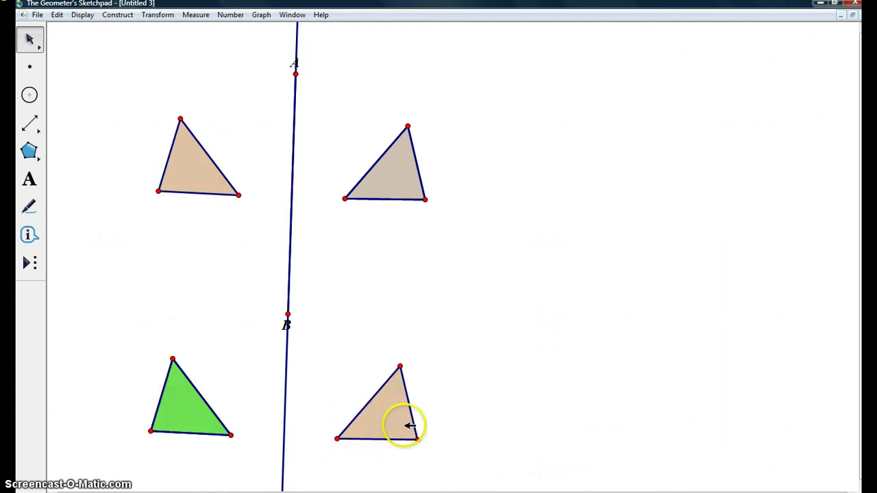
Step: Trace the glide-reflected triangle at lower right as a dark-filled polygon
left_click(29, 151)
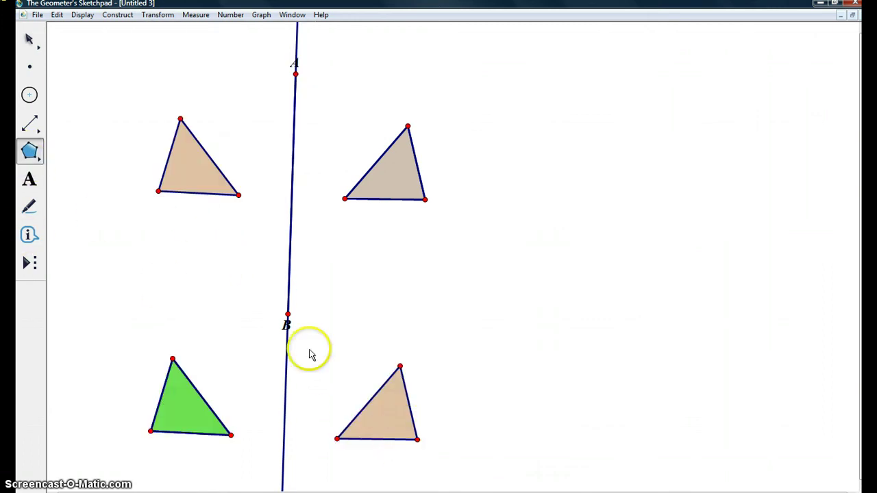
left_click(336, 439)
left_click(400, 367)
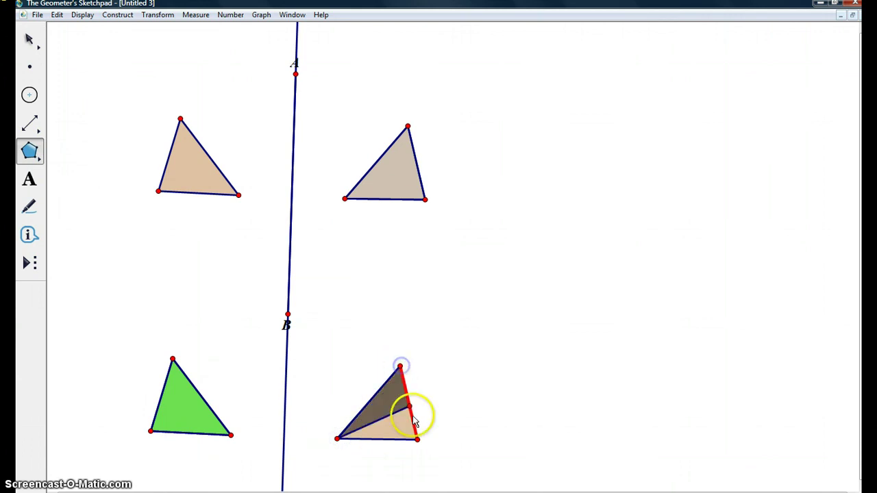
left_click(417, 439)
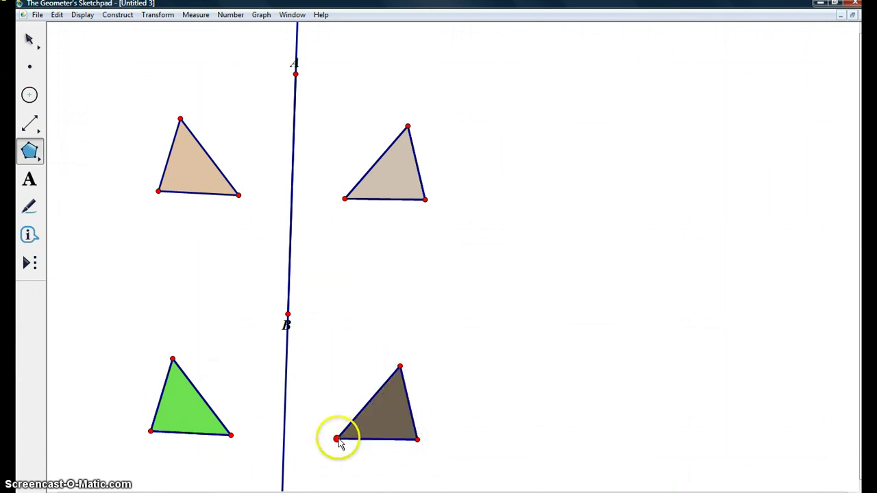
left_click(337, 439)
left_click(29, 39)
left_click(342, 281)
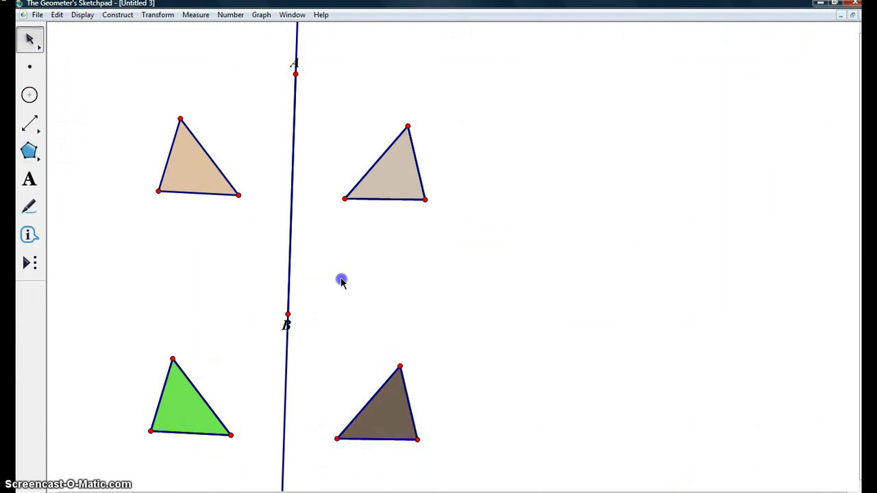
scroll(341, 281, "down", 2)
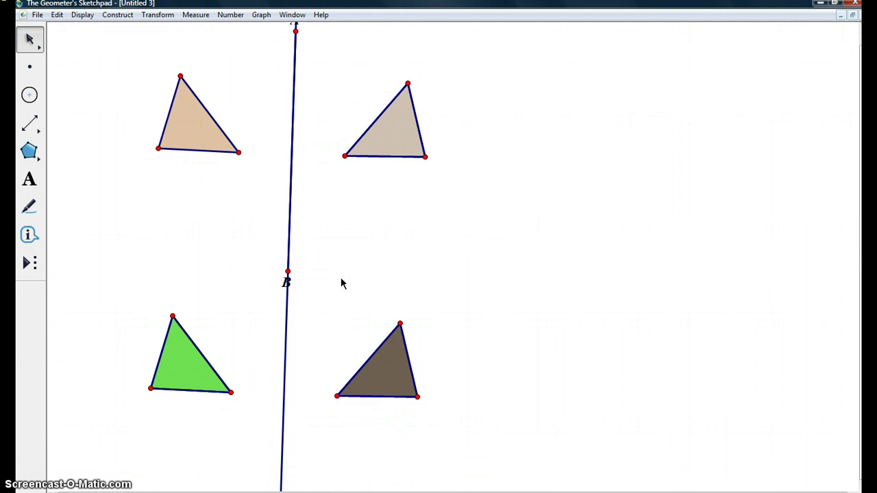
scroll(341, 283, "up", 1)
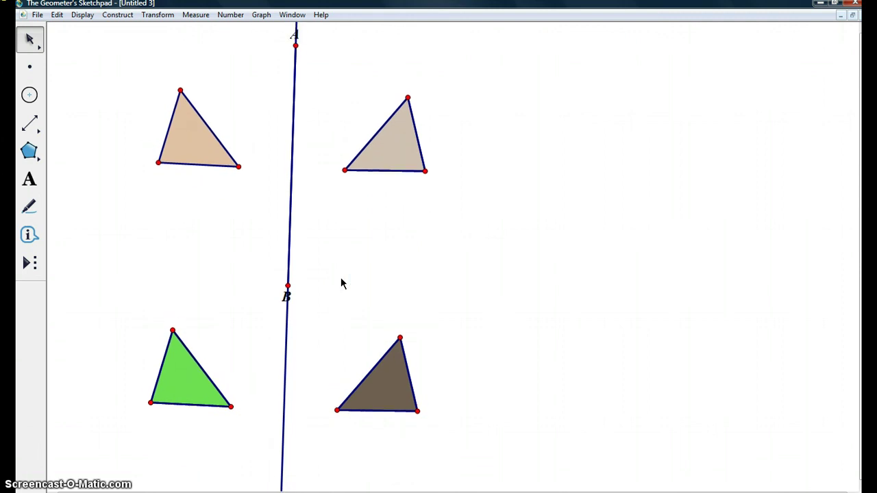